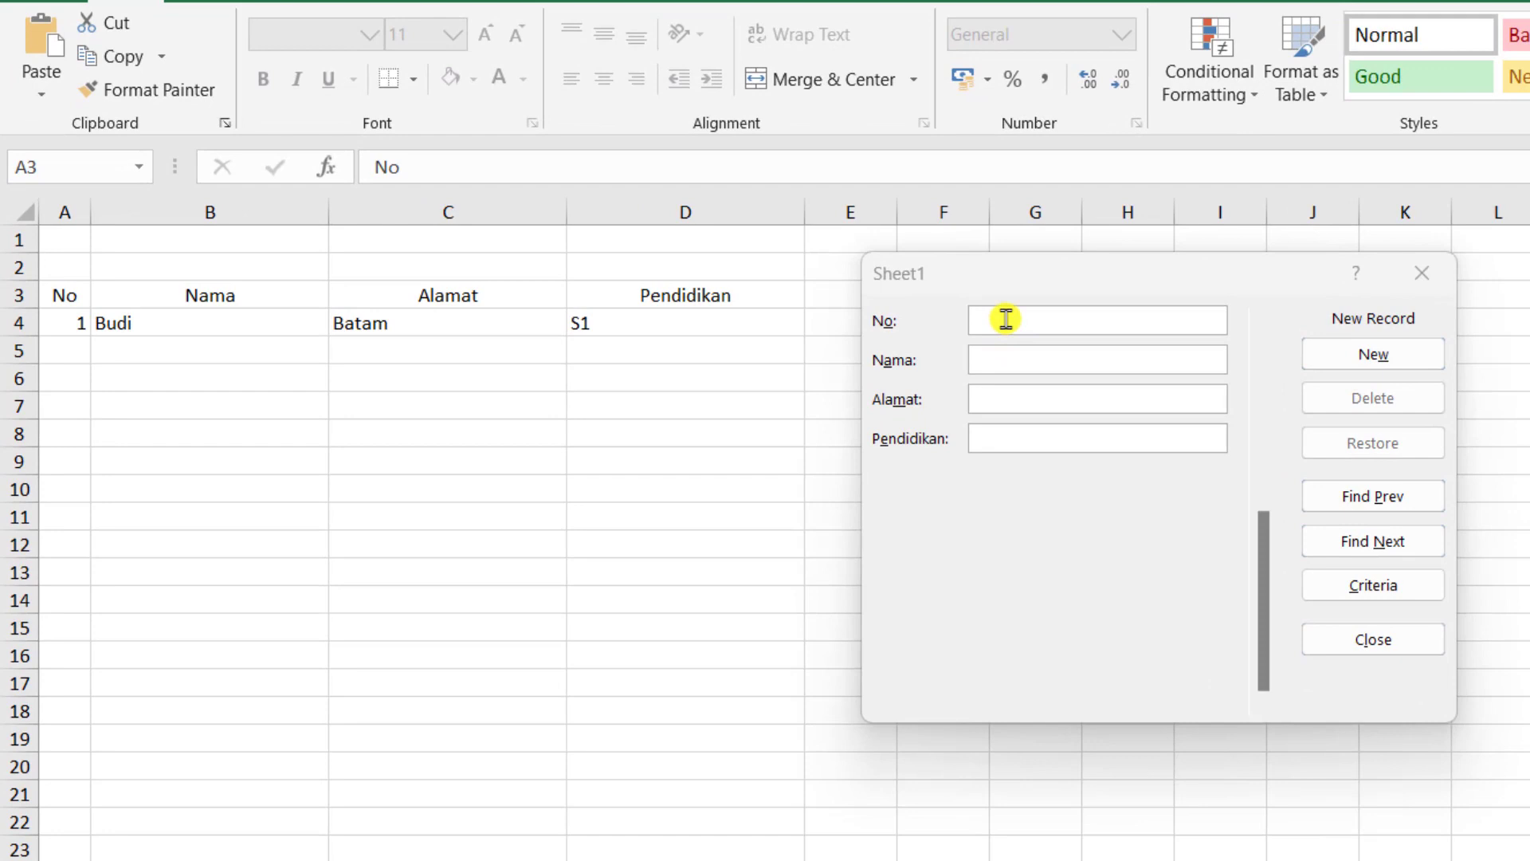
Add record No 2 in the Data Form with the name, address Karimun and education S1.
click(728, 286)
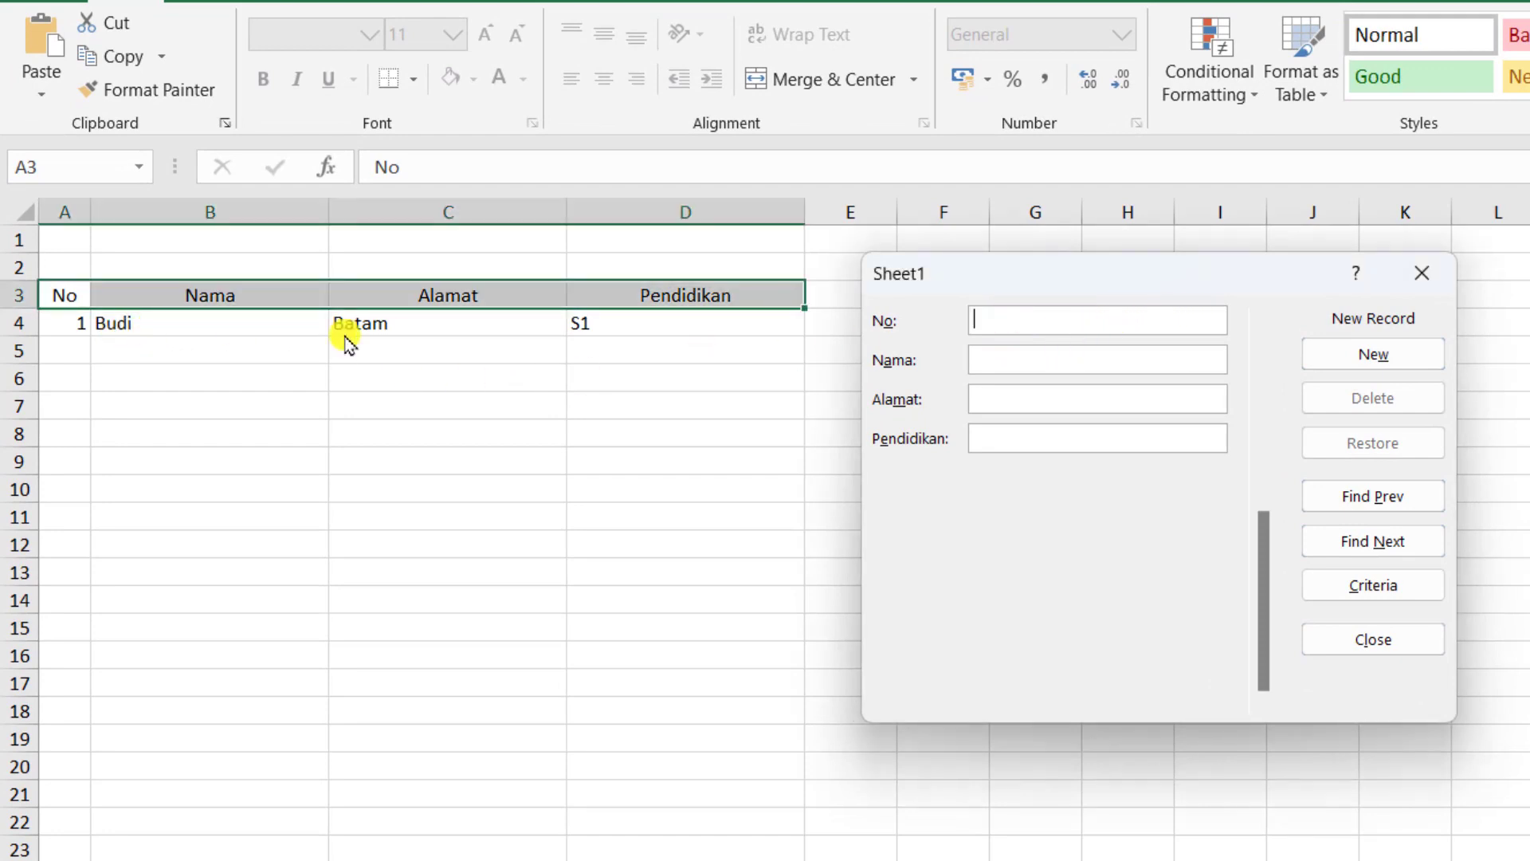
text(2)
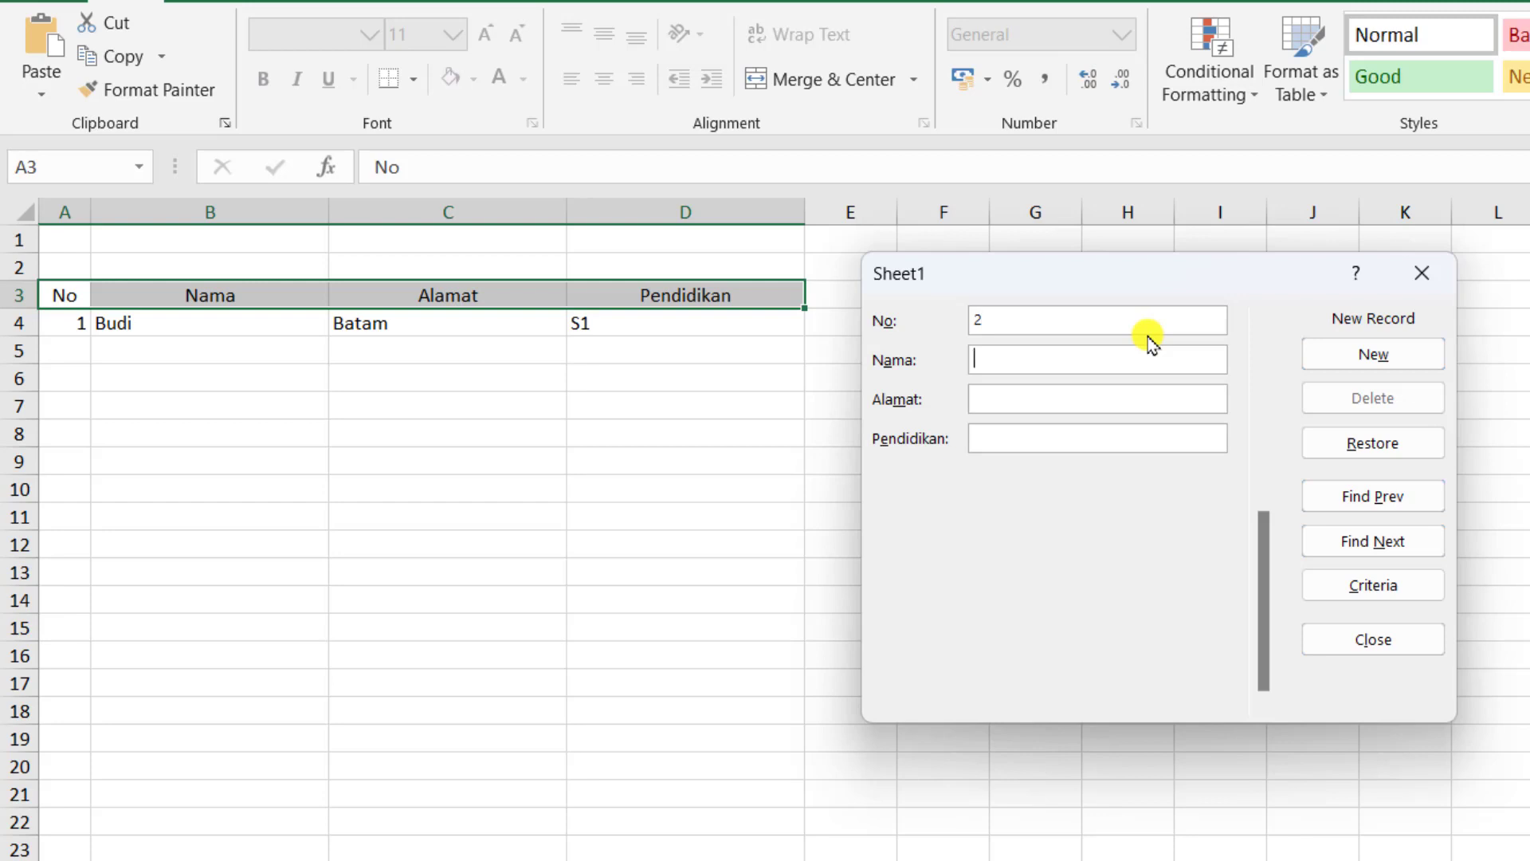
text(Al)
text(i)
text(Karimun)
key(Tab)
text(S)
text(1)
key(Return)
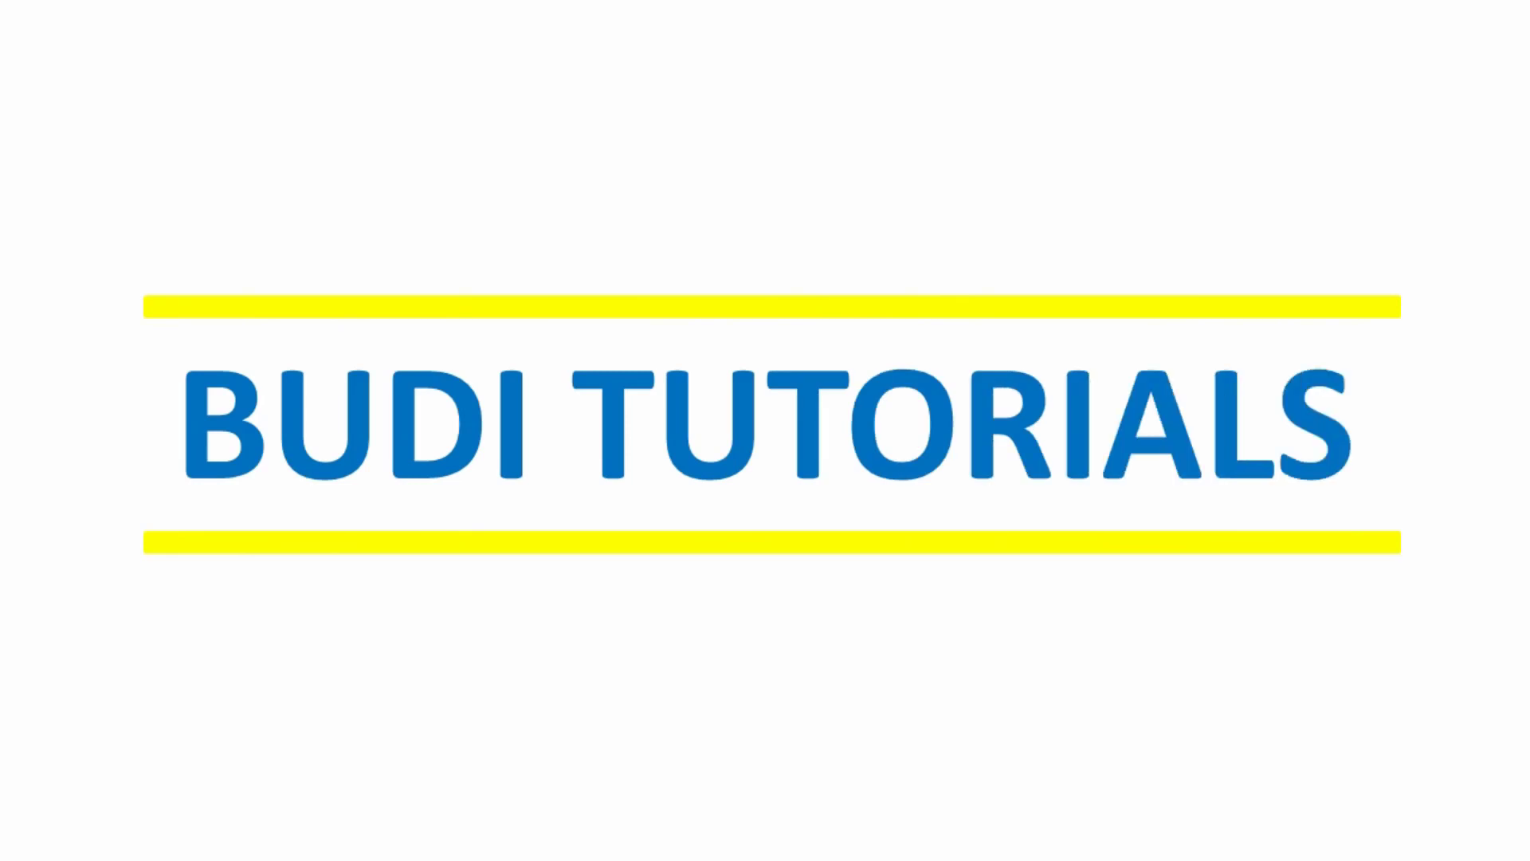
Switch to the empty worksheet and select cell A2.
click(95, 282)
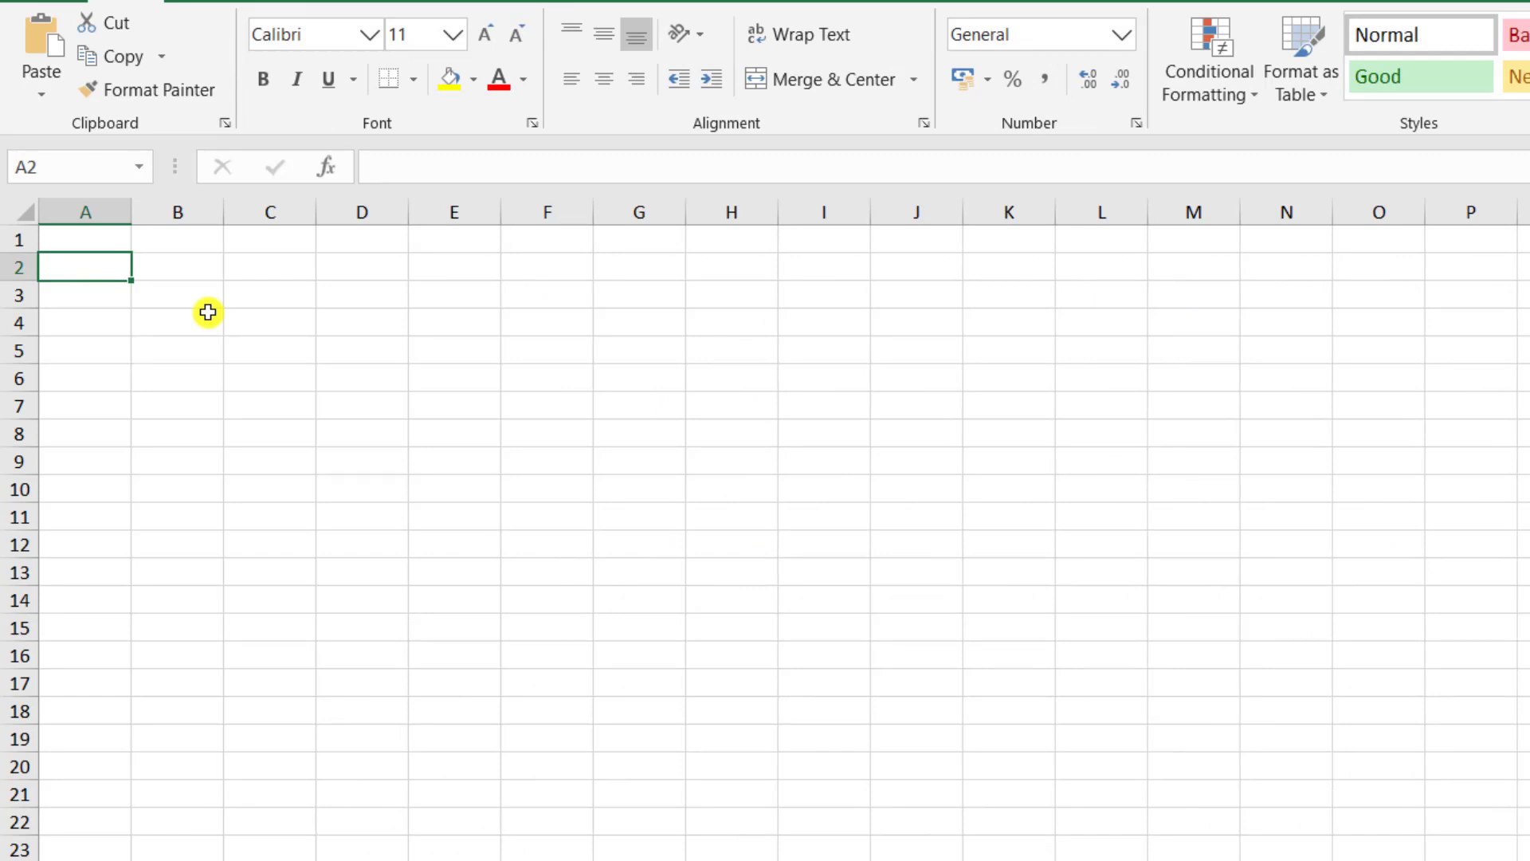
Enter the headers No, Nama, Alamat and Pendidikan across A2:D2.
text(N)
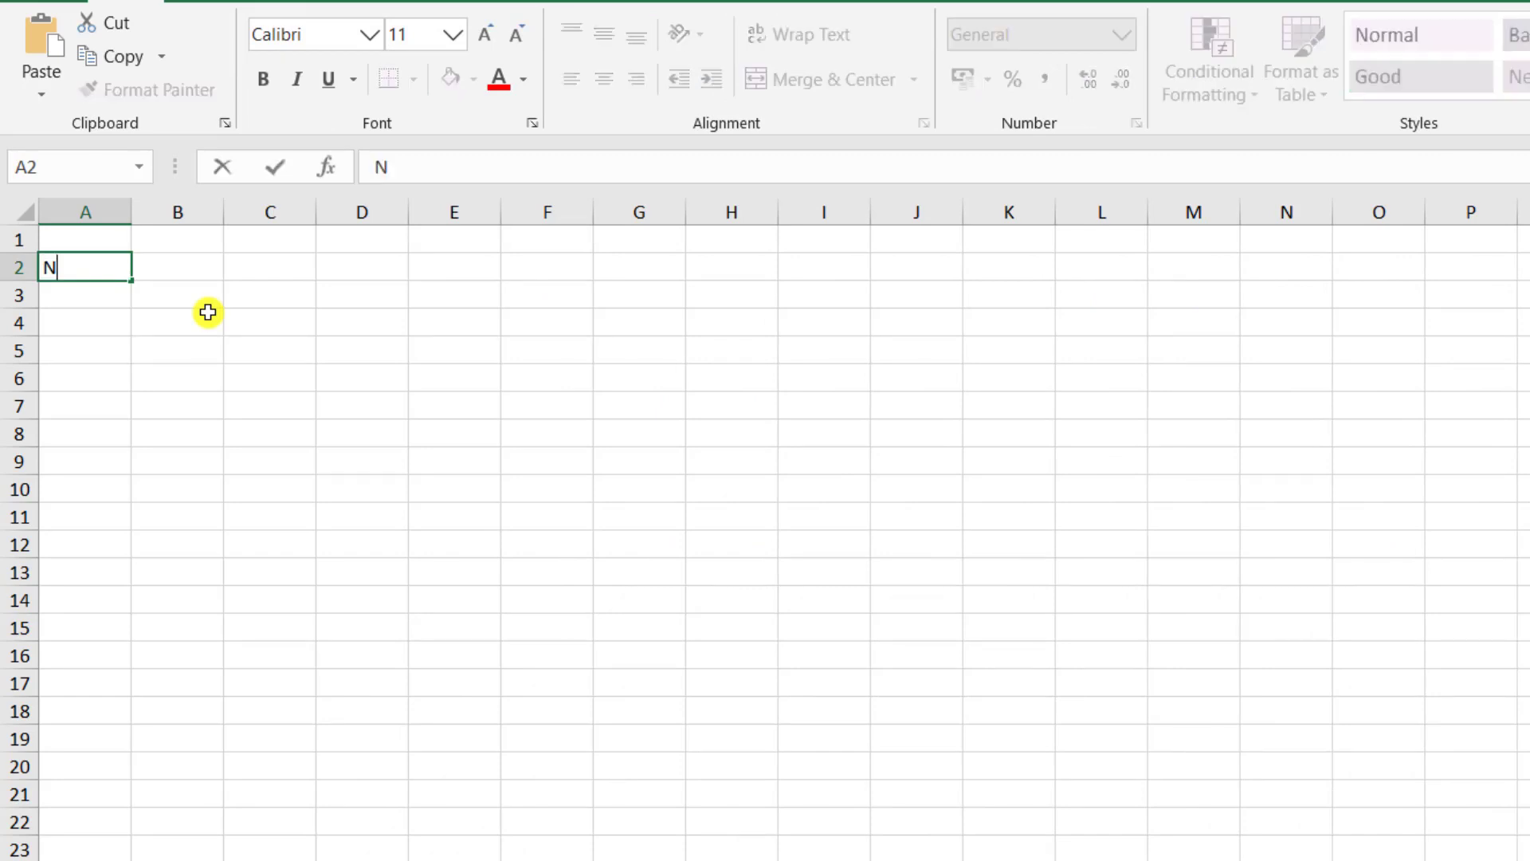
text(o)
key(Tab)
text(N)
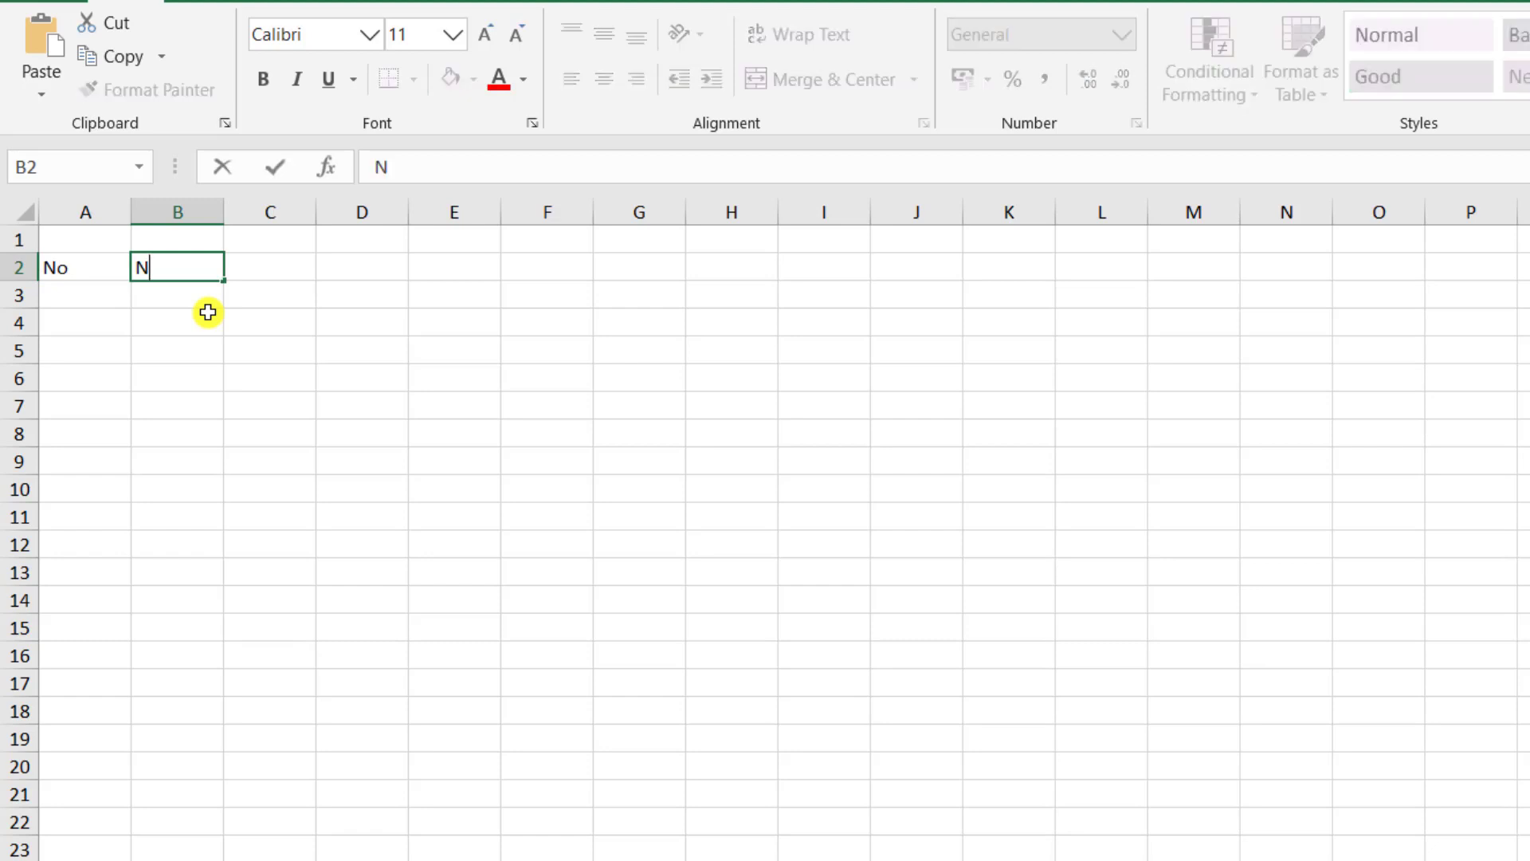
text(ama)
key(Tab)
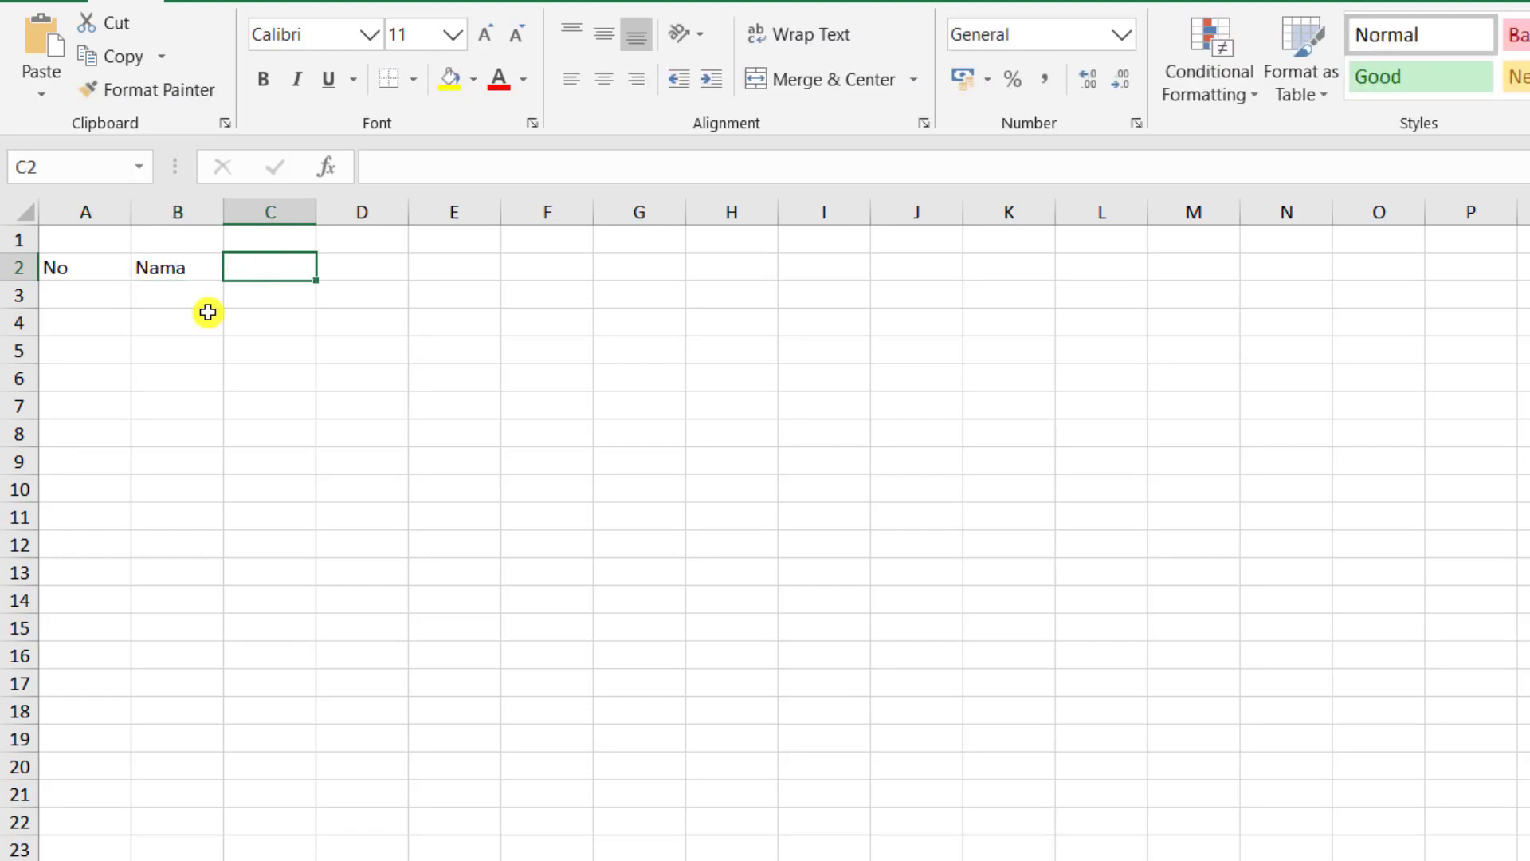
text(Alamat)
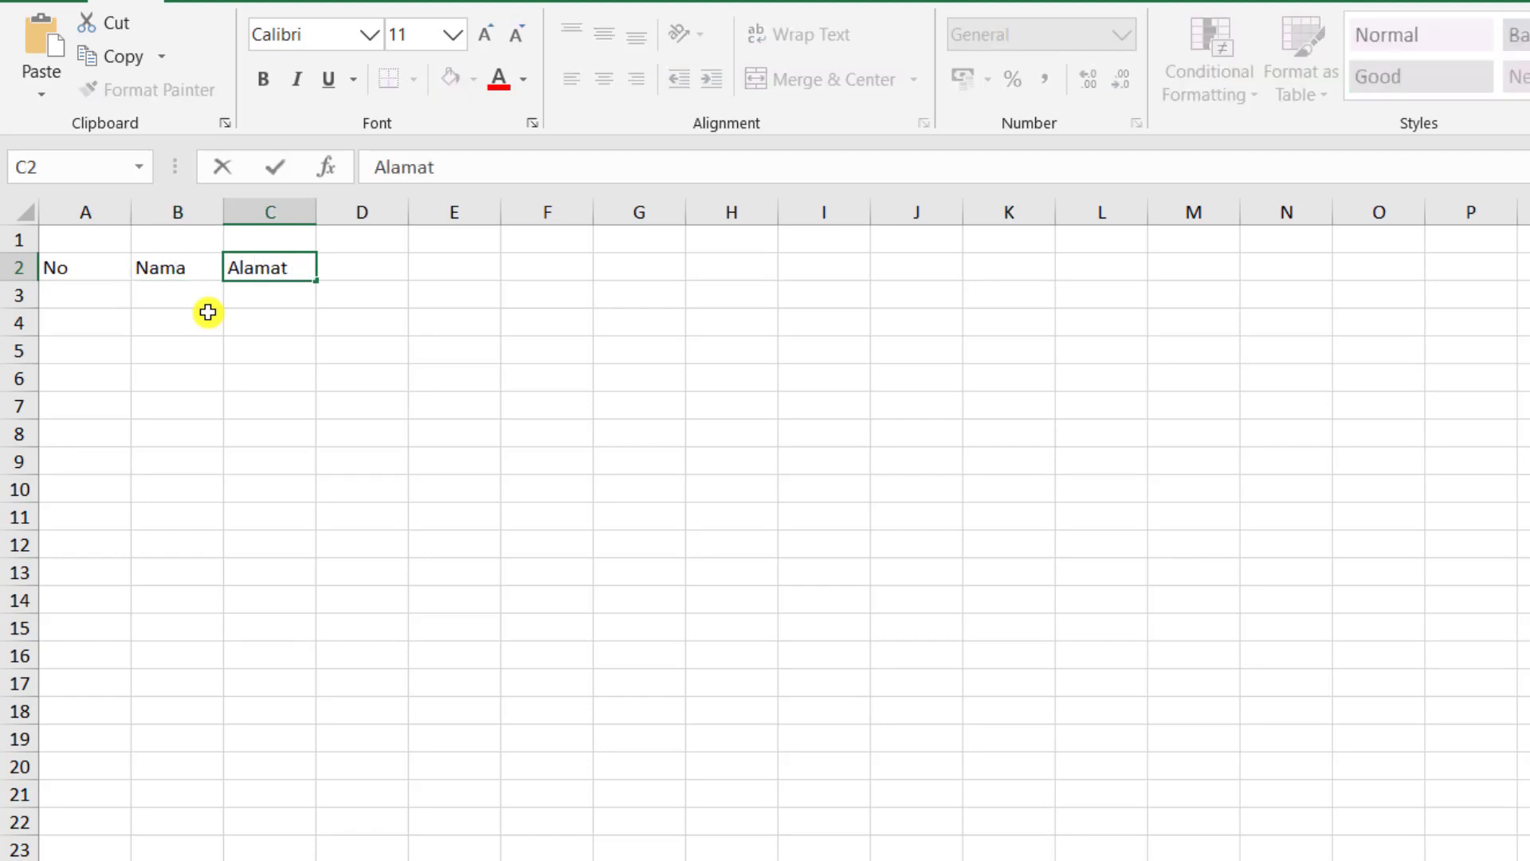
key(Tab)
text(Pendidi)
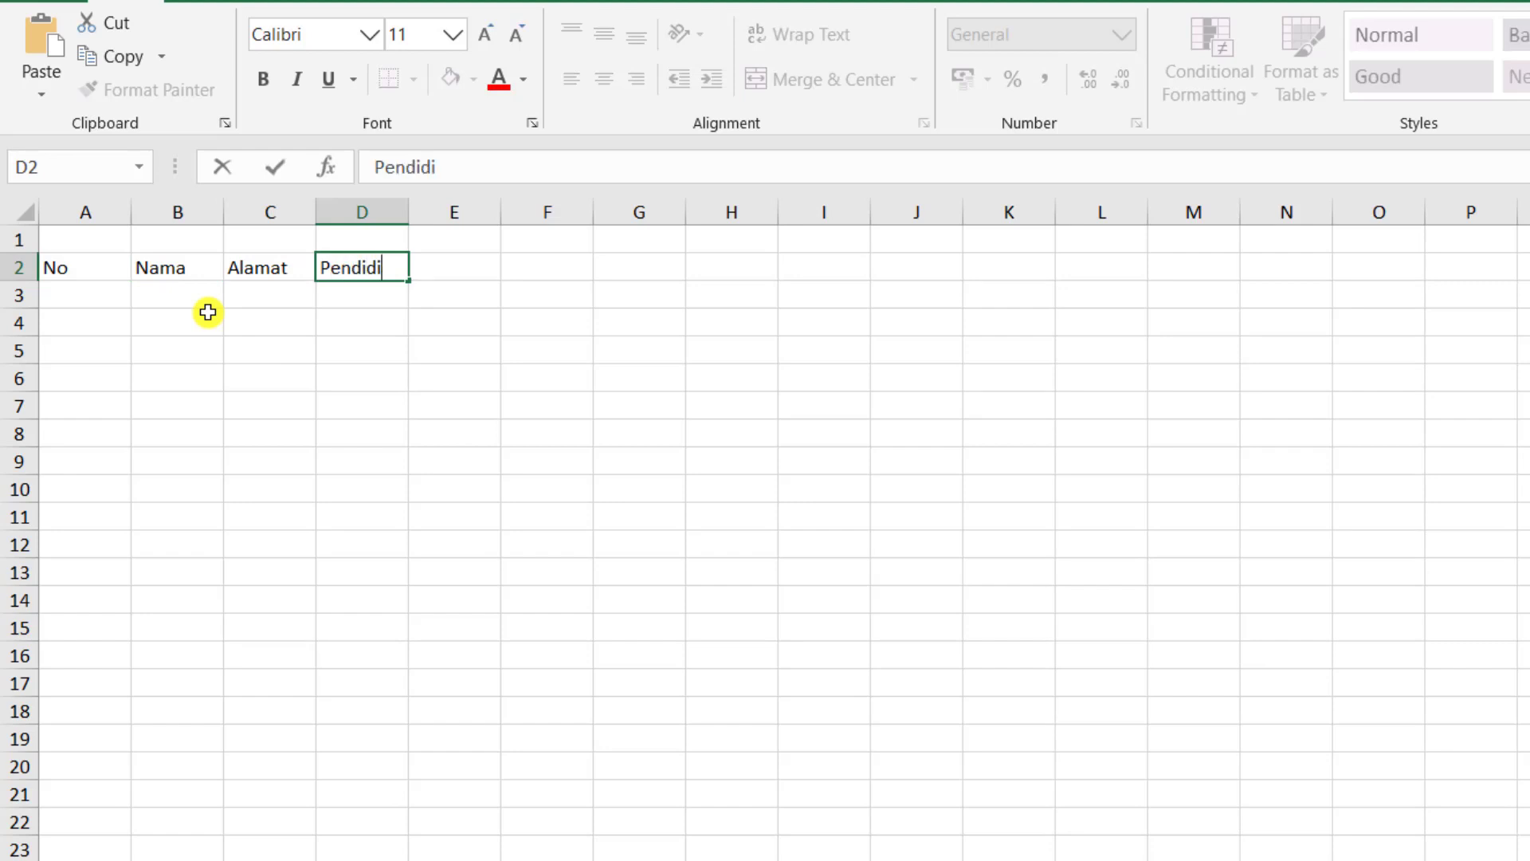
text(kan)
key(Down)
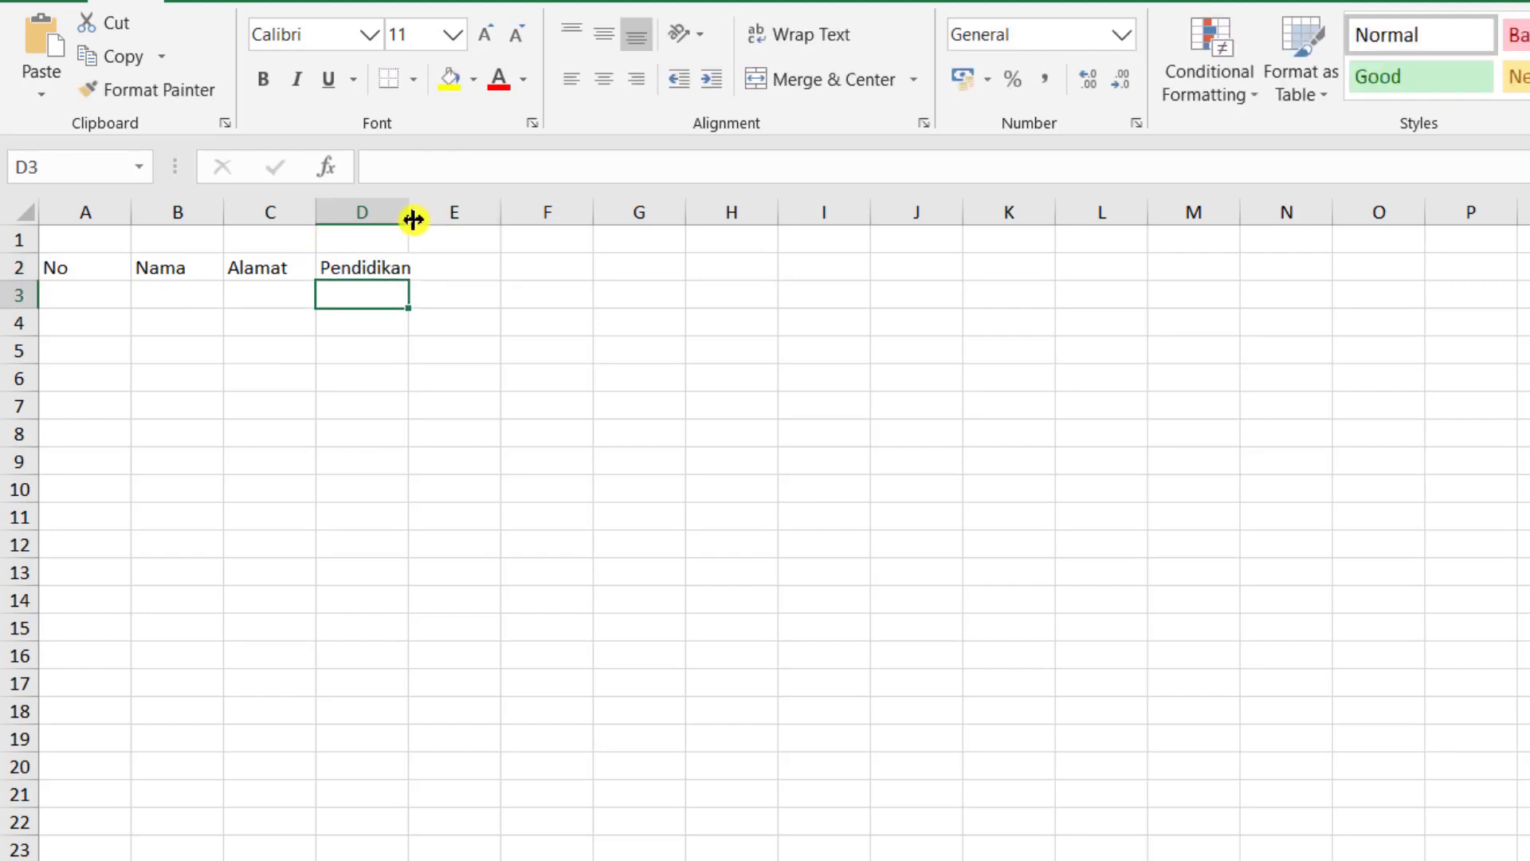
Widen columns B–D, narrow column A to 46 pixels, and select A2:D2.
drag(412, 219, 481, 228)
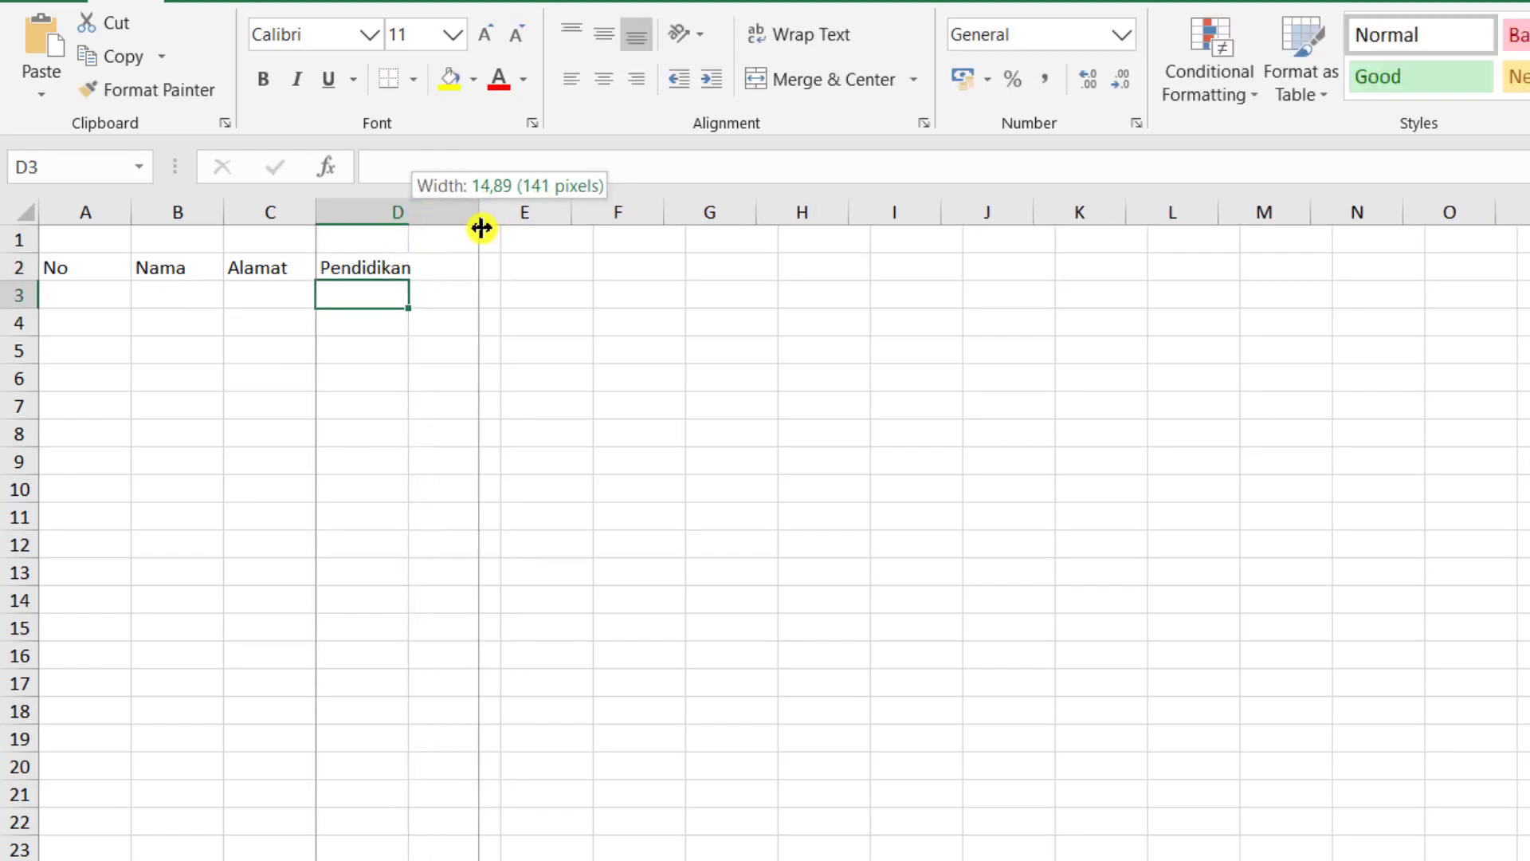
drag(315, 212, 393, 218)
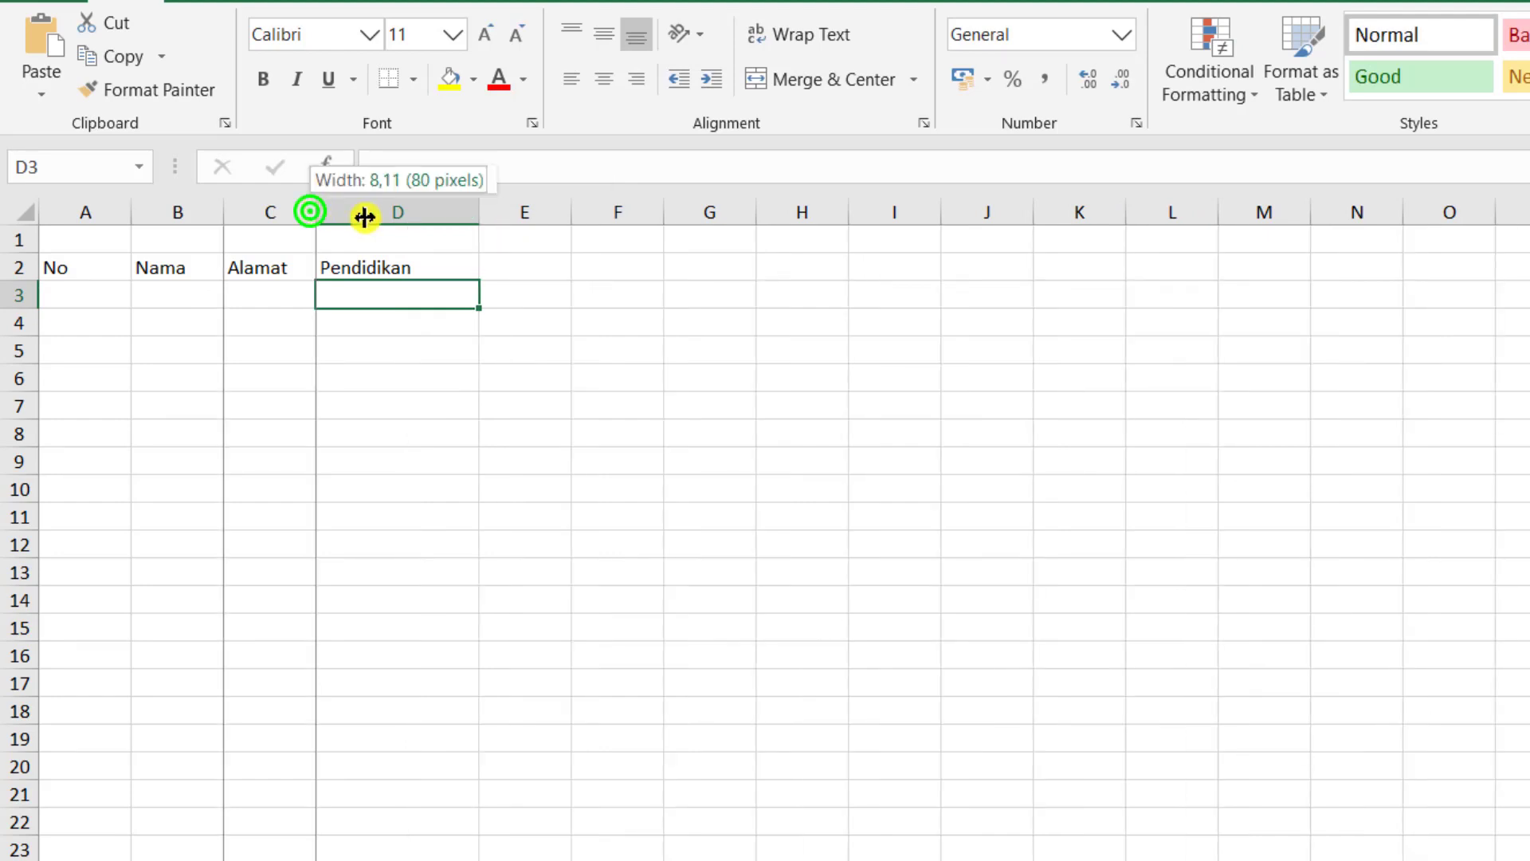
drag(224, 212, 314, 210)
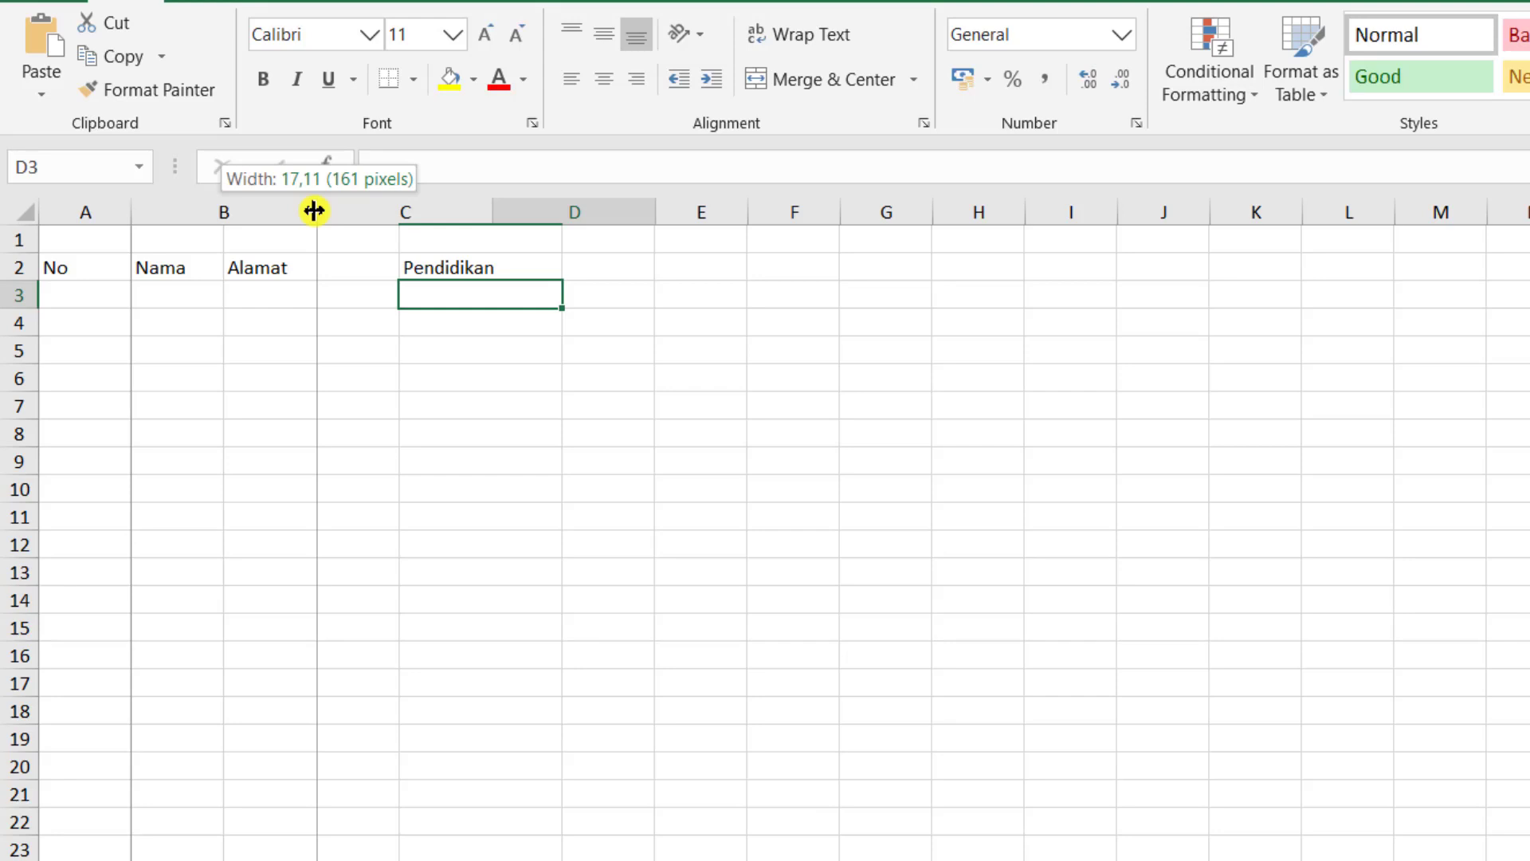
drag(128, 212, 88, 215)
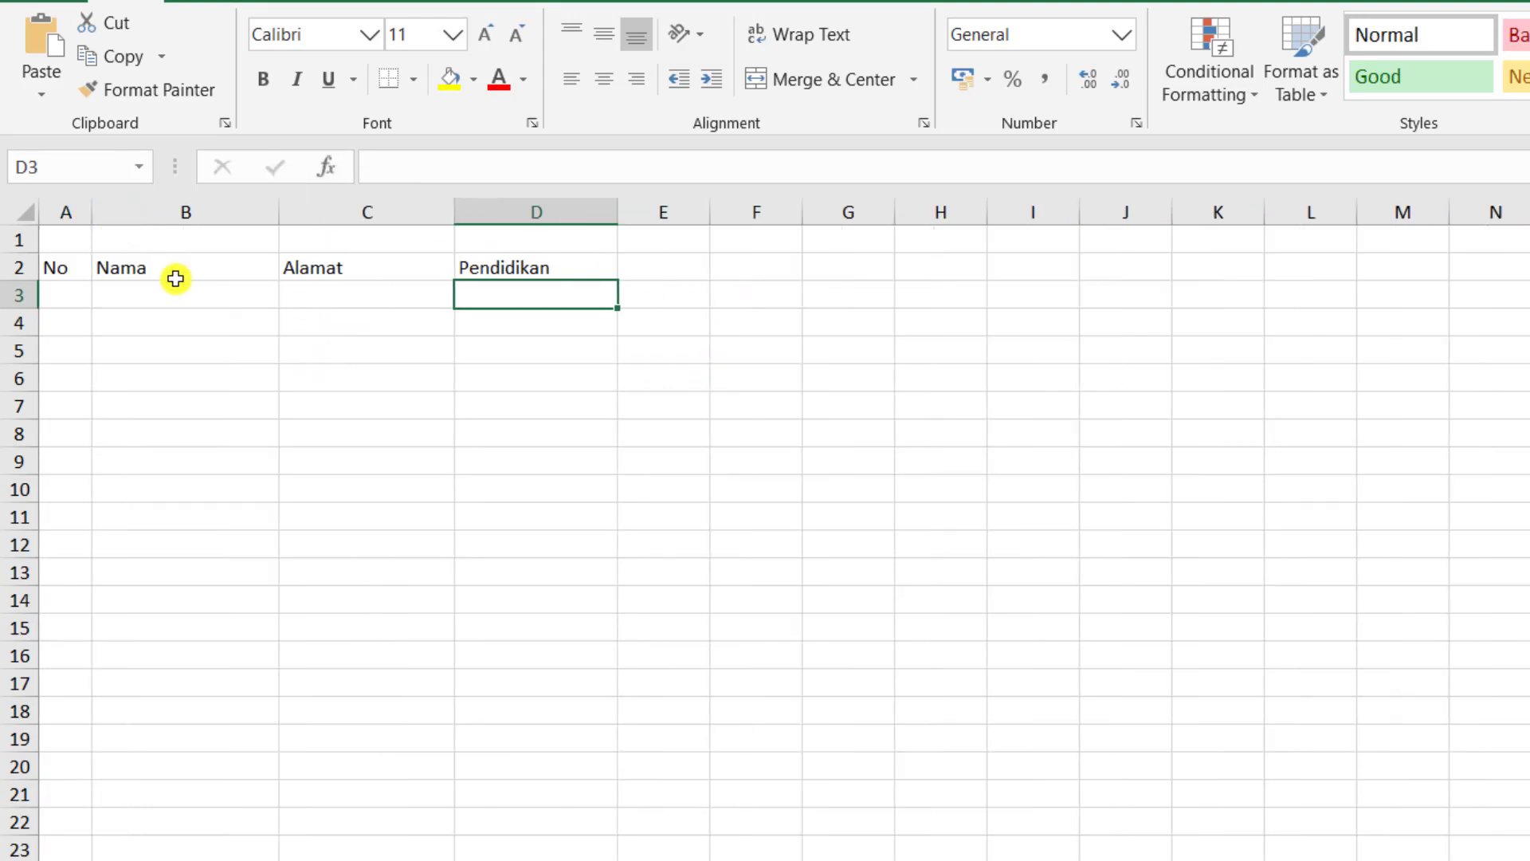
drag(96, 271, 483, 268)
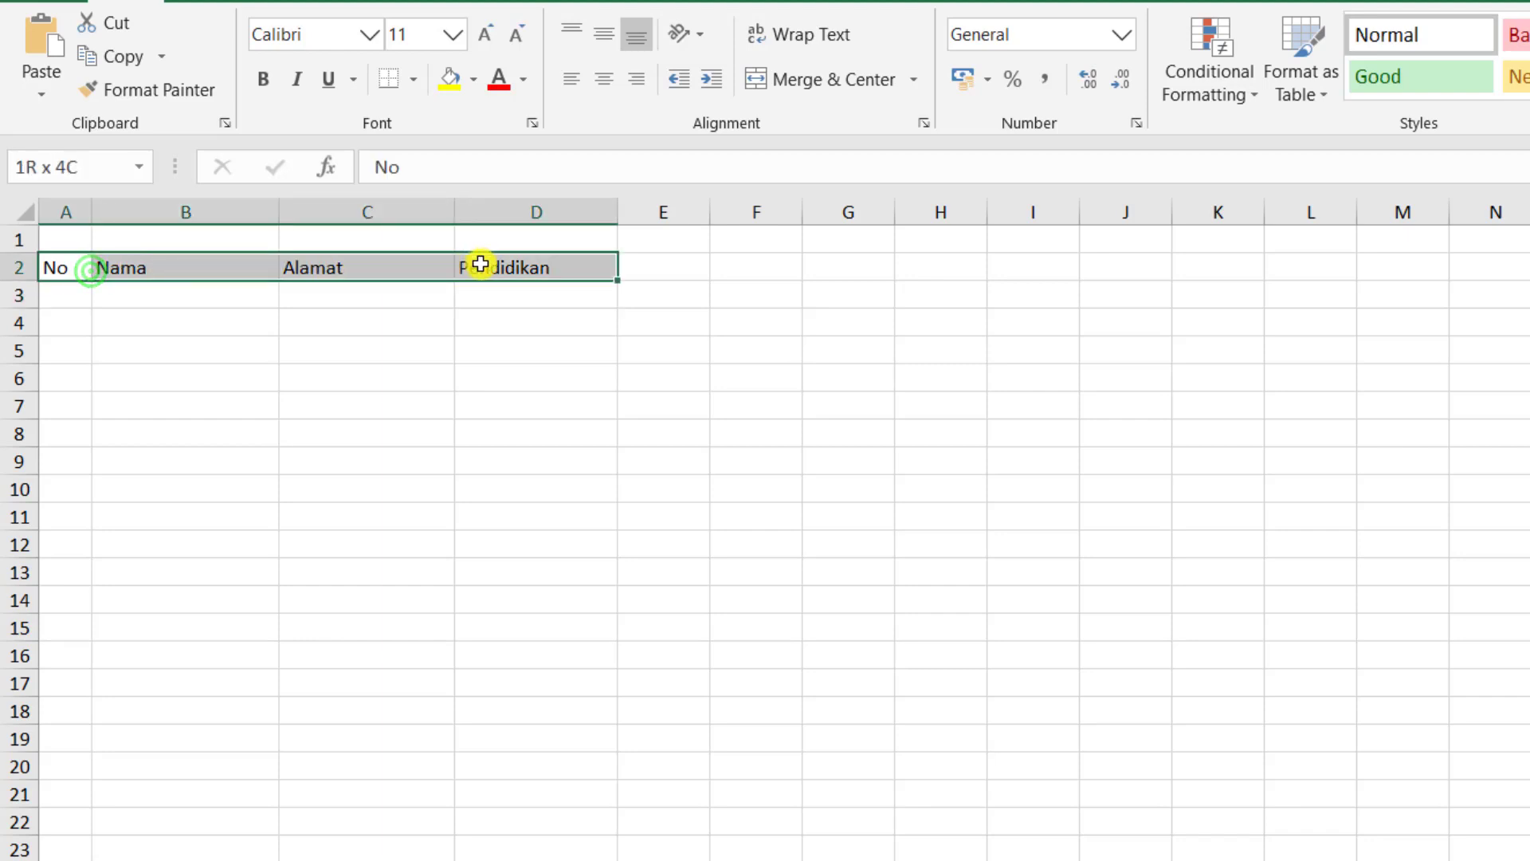
Center-align the A2:D2 headers, then select cell B5.
click(604, 78)
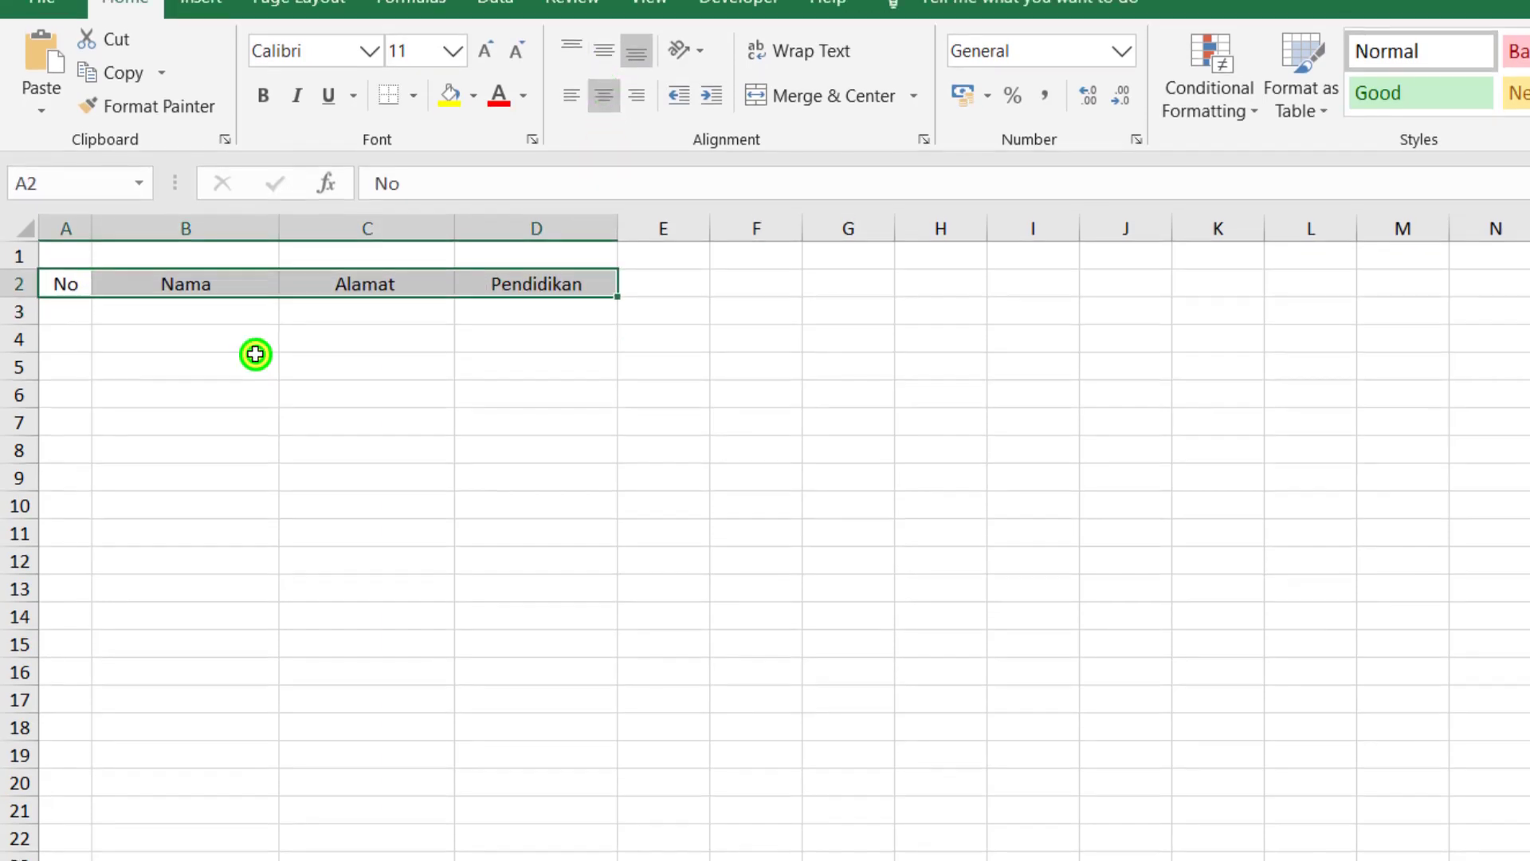
click(255, 354)
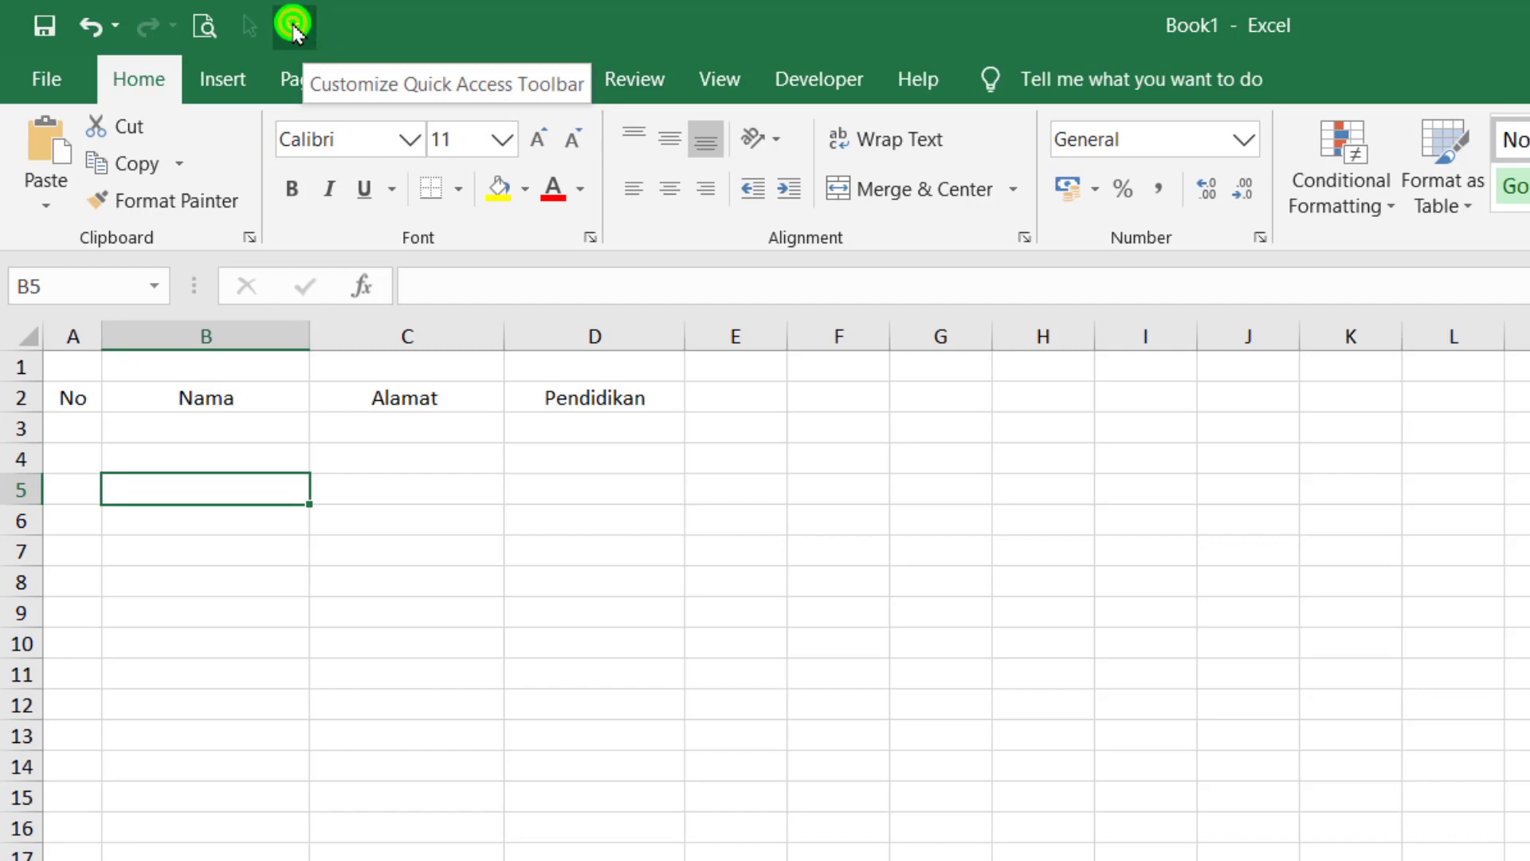
Open the Quick Access Toolbar page of Excel Options and list All Commands.
click(294, 30)
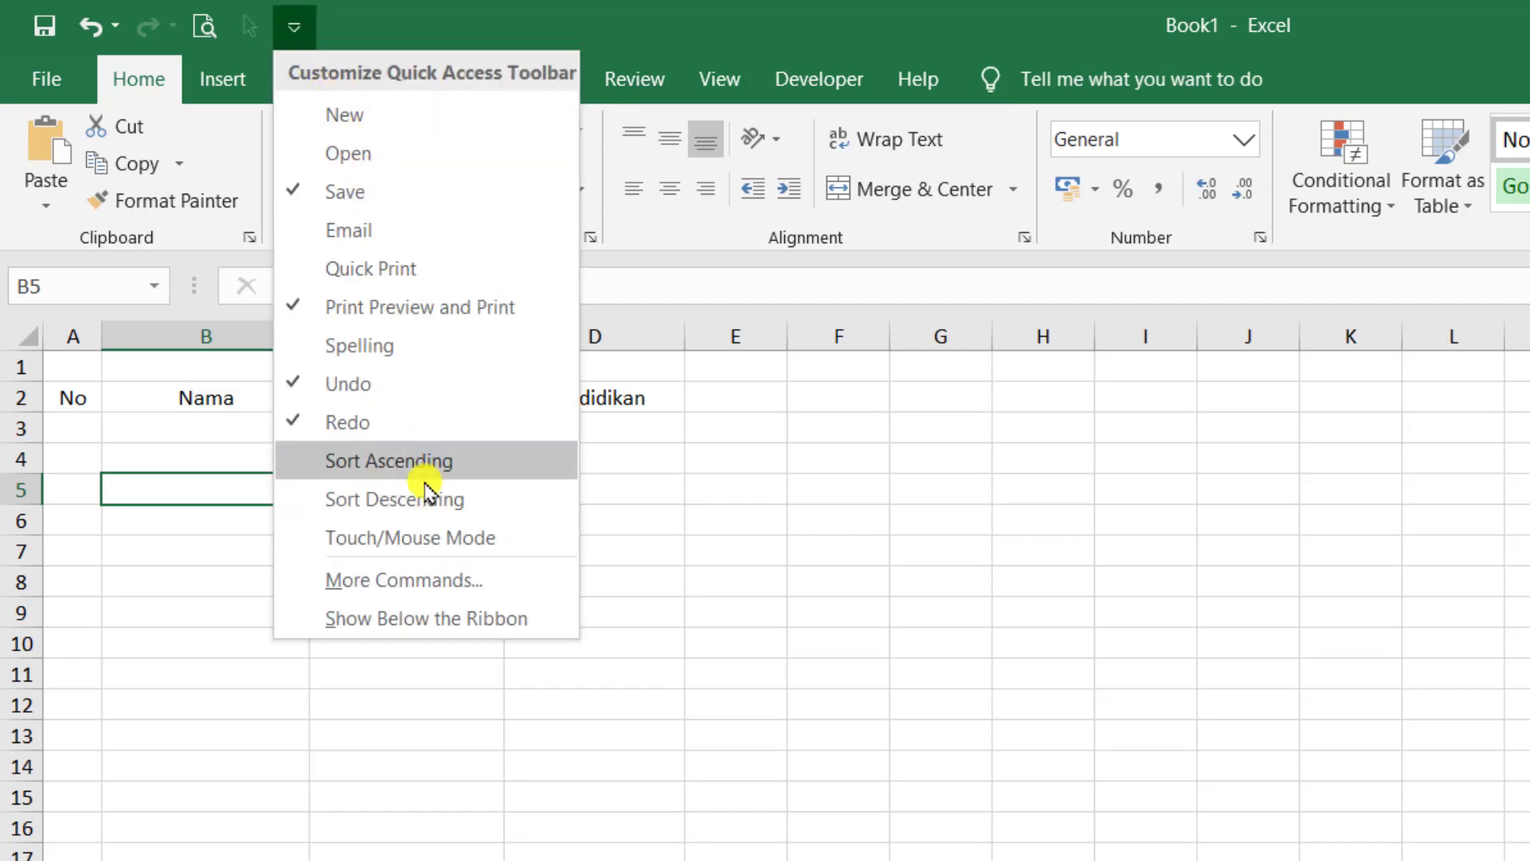
click(437, 578)
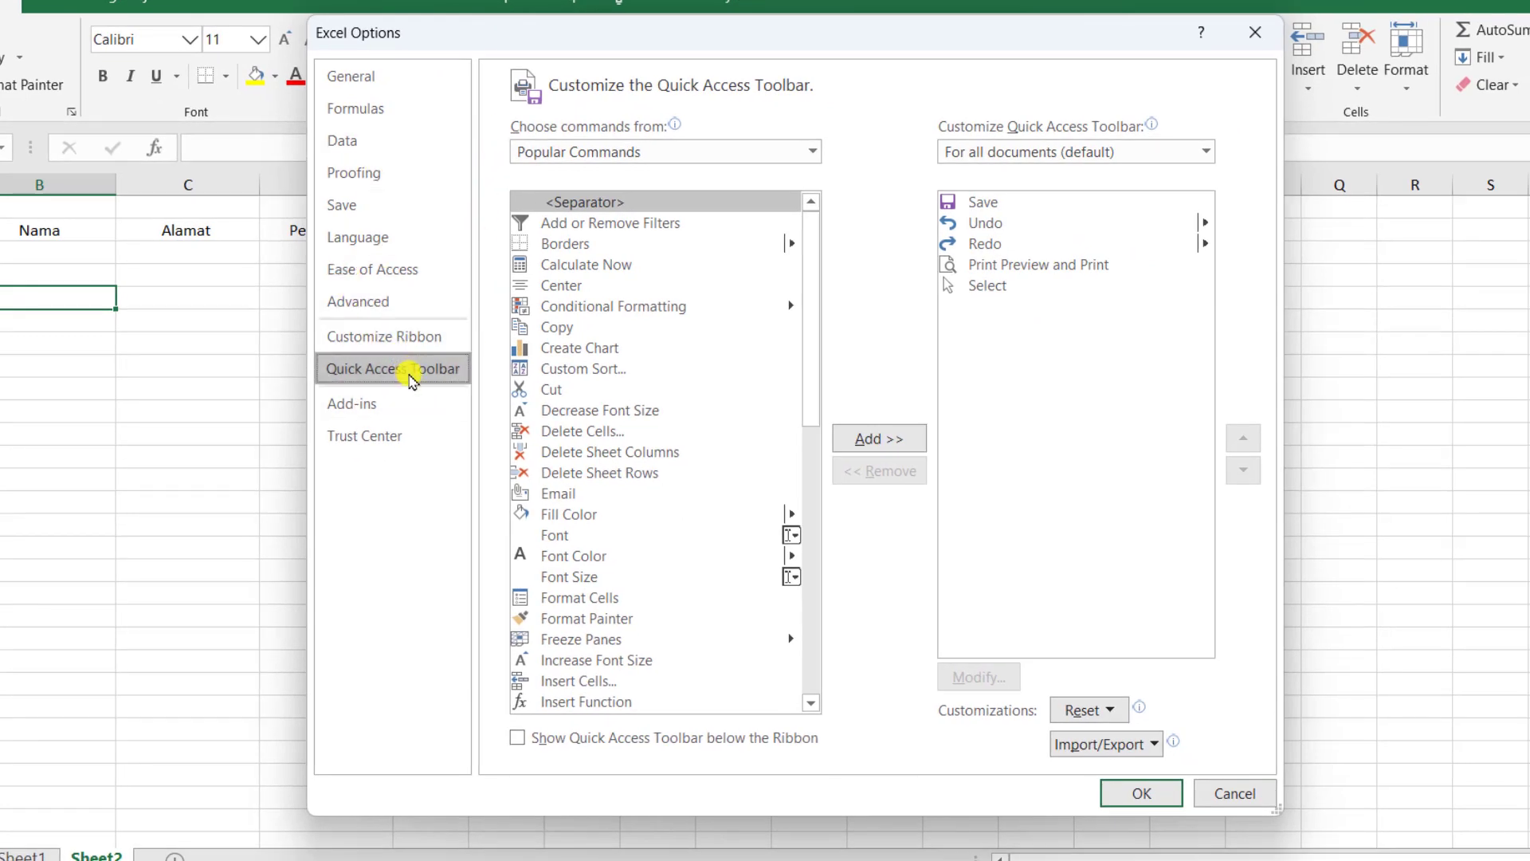
click(412, 373)
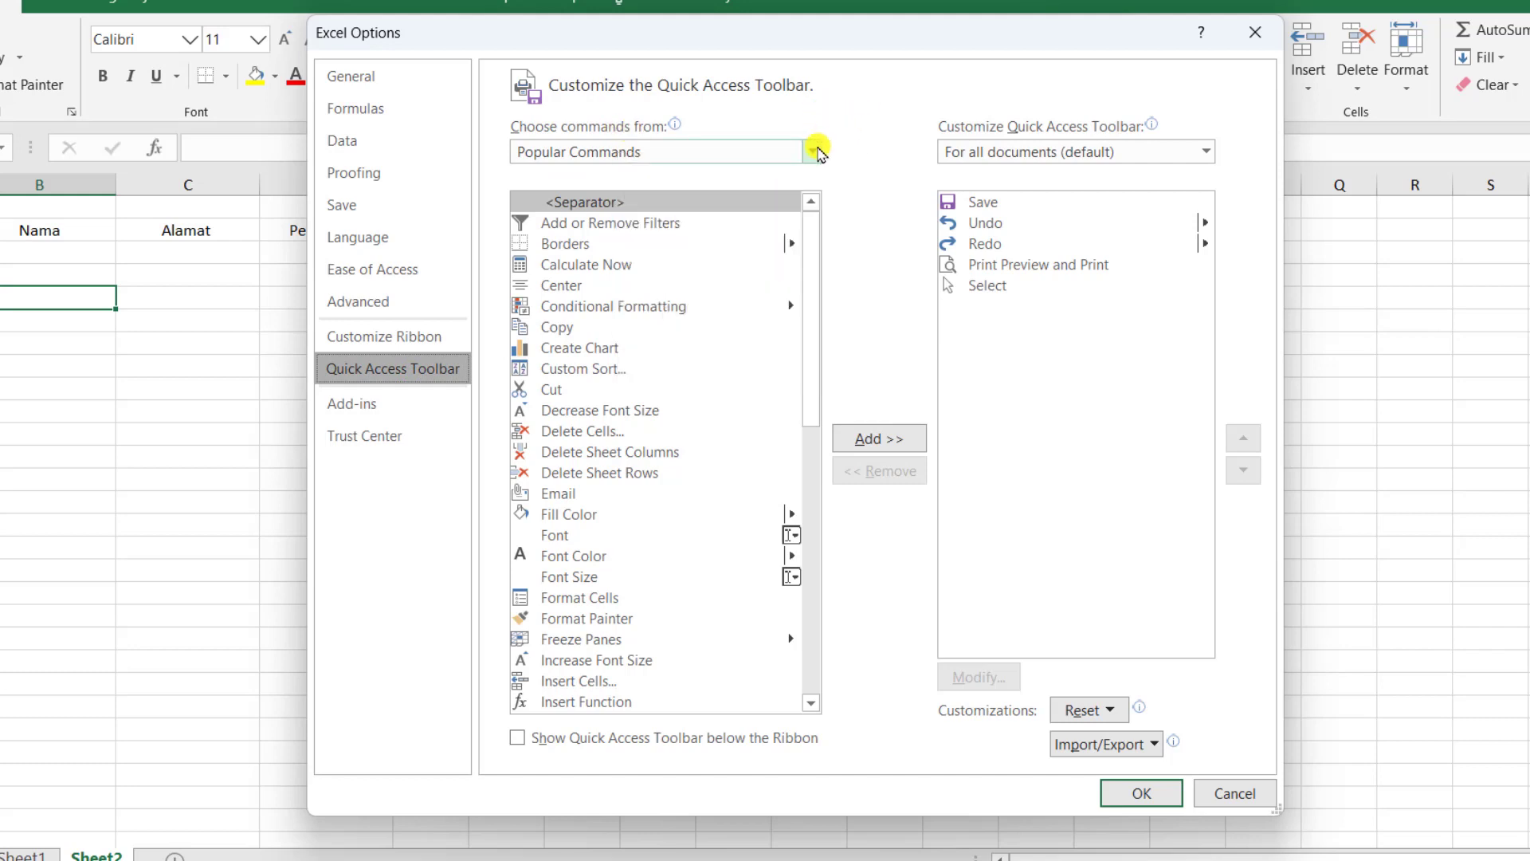
click(816, 150)
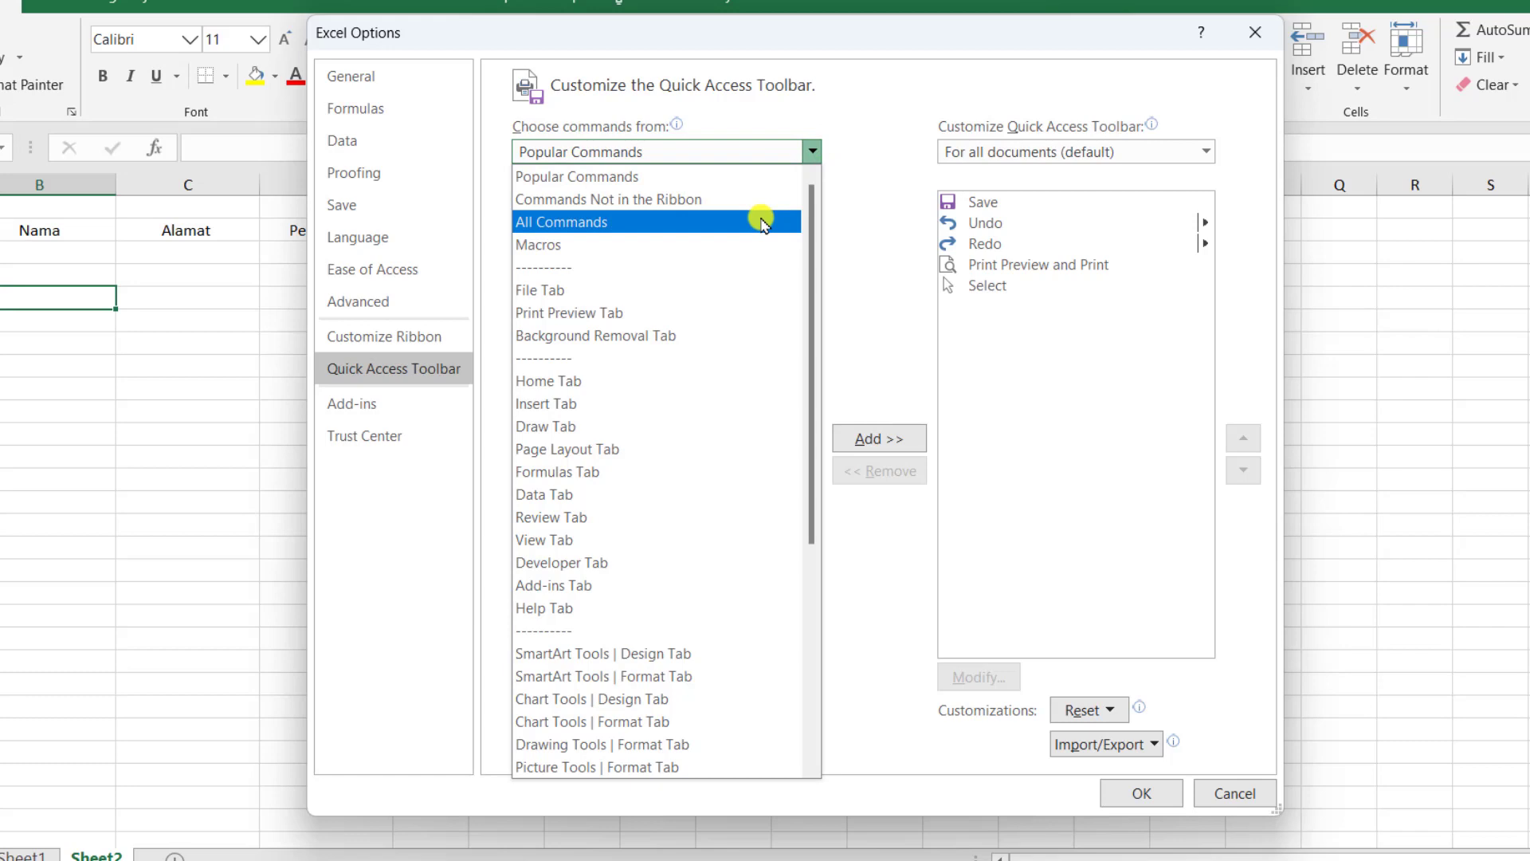
click(761, 221)
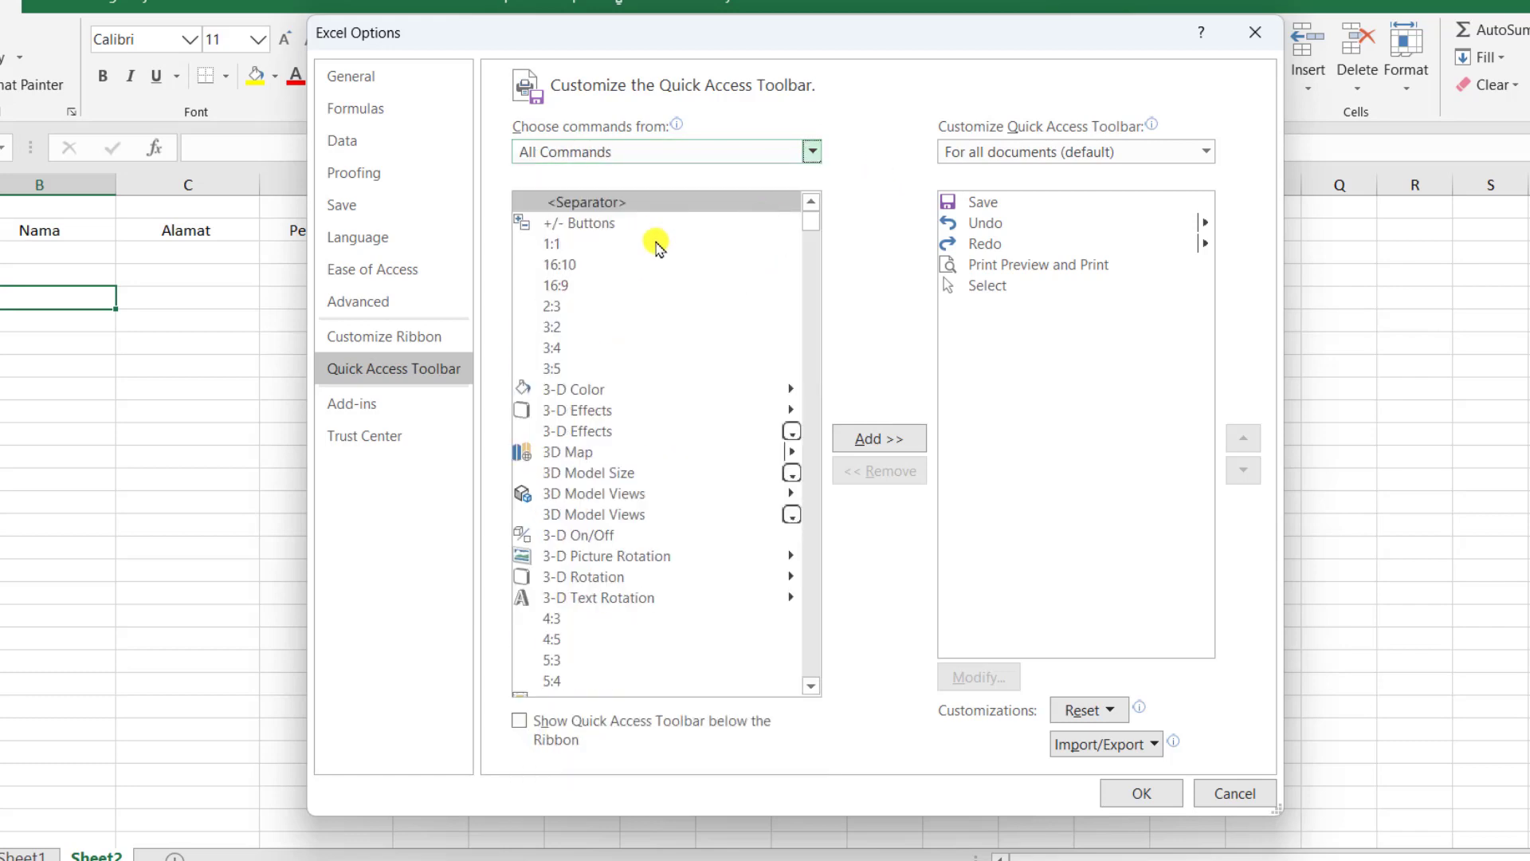
Add the Form... command to the Quick Access Toolbar and confirm with OK.
scroll(638, 431, down, 4)
scroll(638, 431, up, 4)
scroll(640, 432, down, 5)
scroll(640, 432, down, 5)
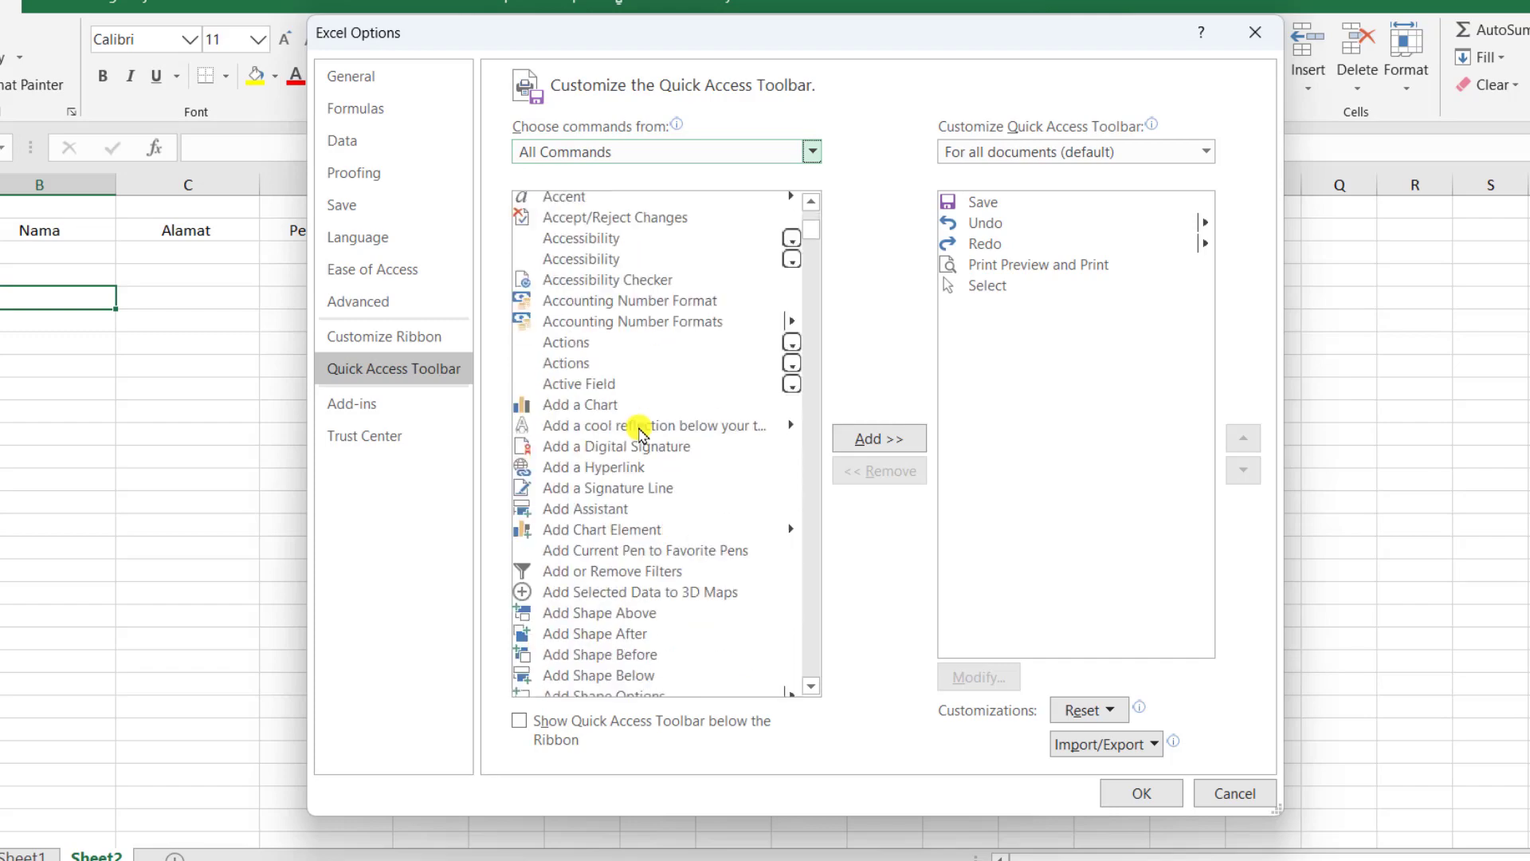
scroll(640, 432, down, 5)
scroll(640, 432, down, 5)
scroll(640, 432, down, 4)
scroll(640, 432, down, 5)
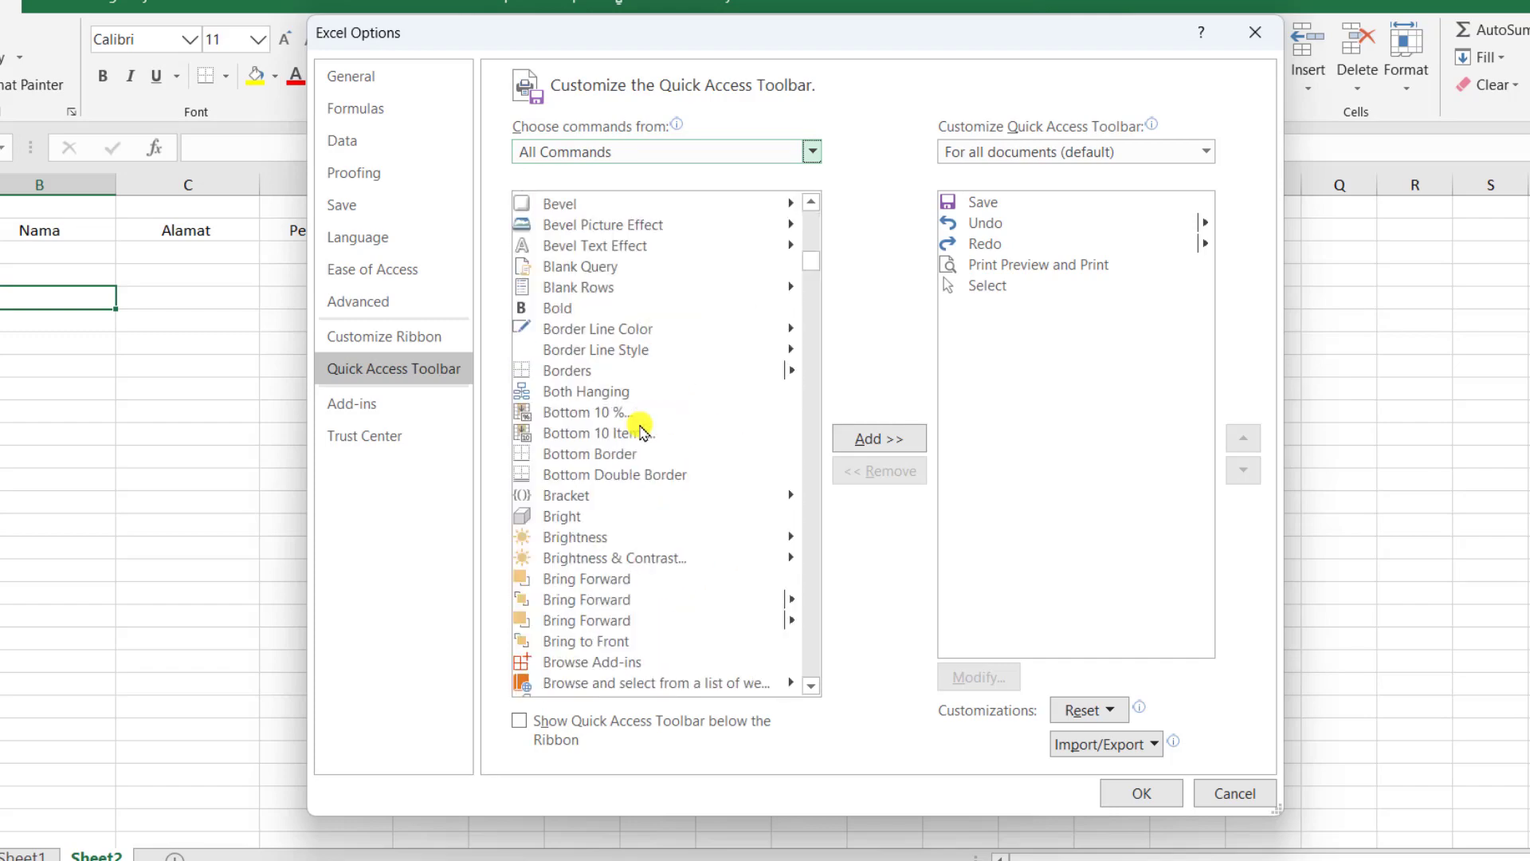
scroll(640, 432, down, 5)
scroll(640, 432, down, 5)
scroll(640, 430, down, 5)
scroll(640, 430, down, 5)
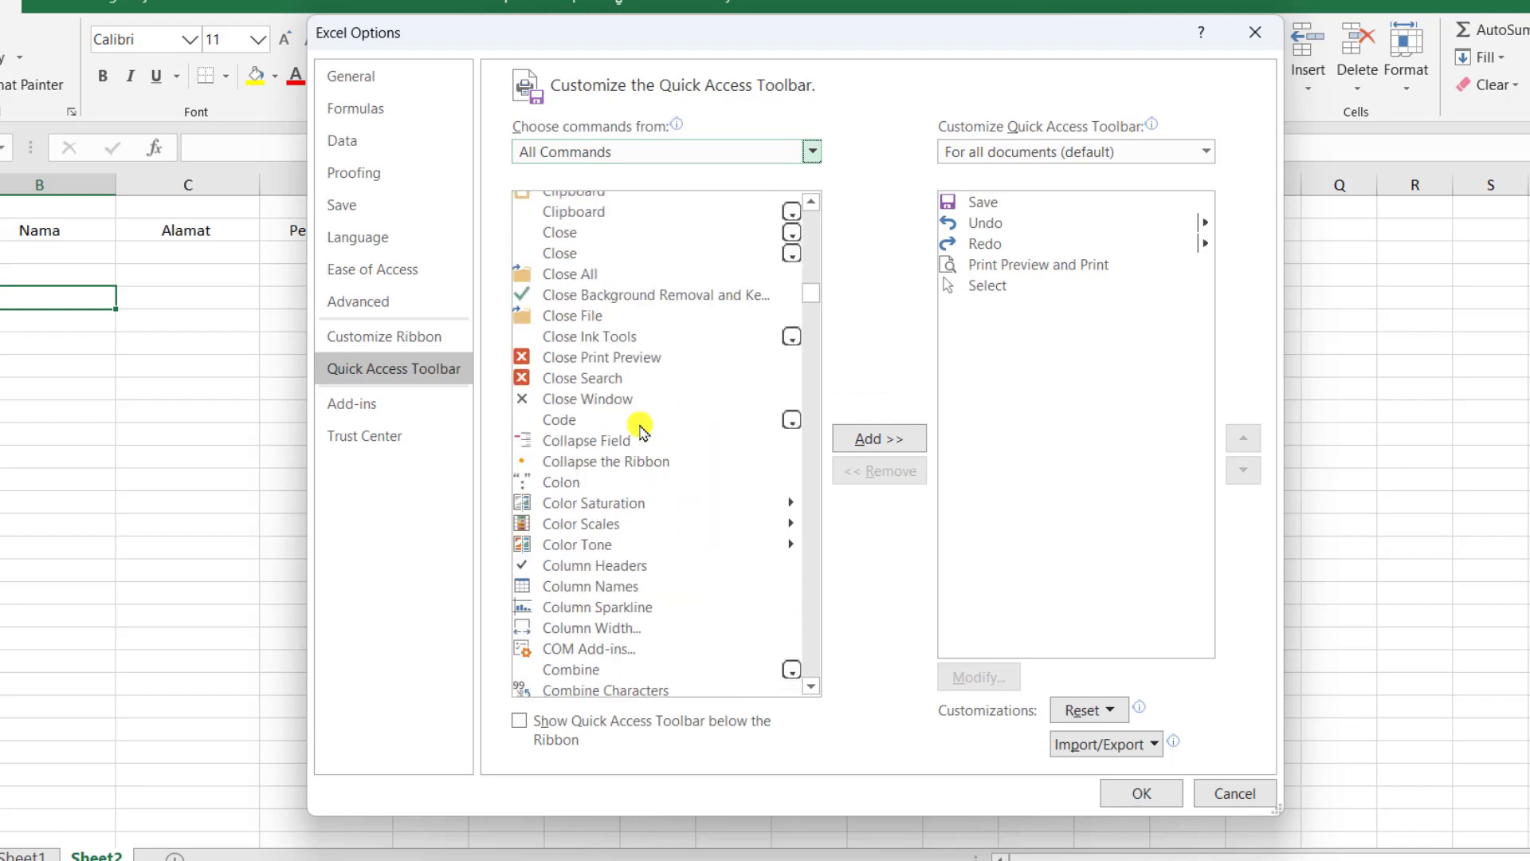
scroll(640, 431, down, 5)
scroll(640, 430, down, 5)
scroll(640, 430, down, 5)
scroll(640, 430, down, 5)
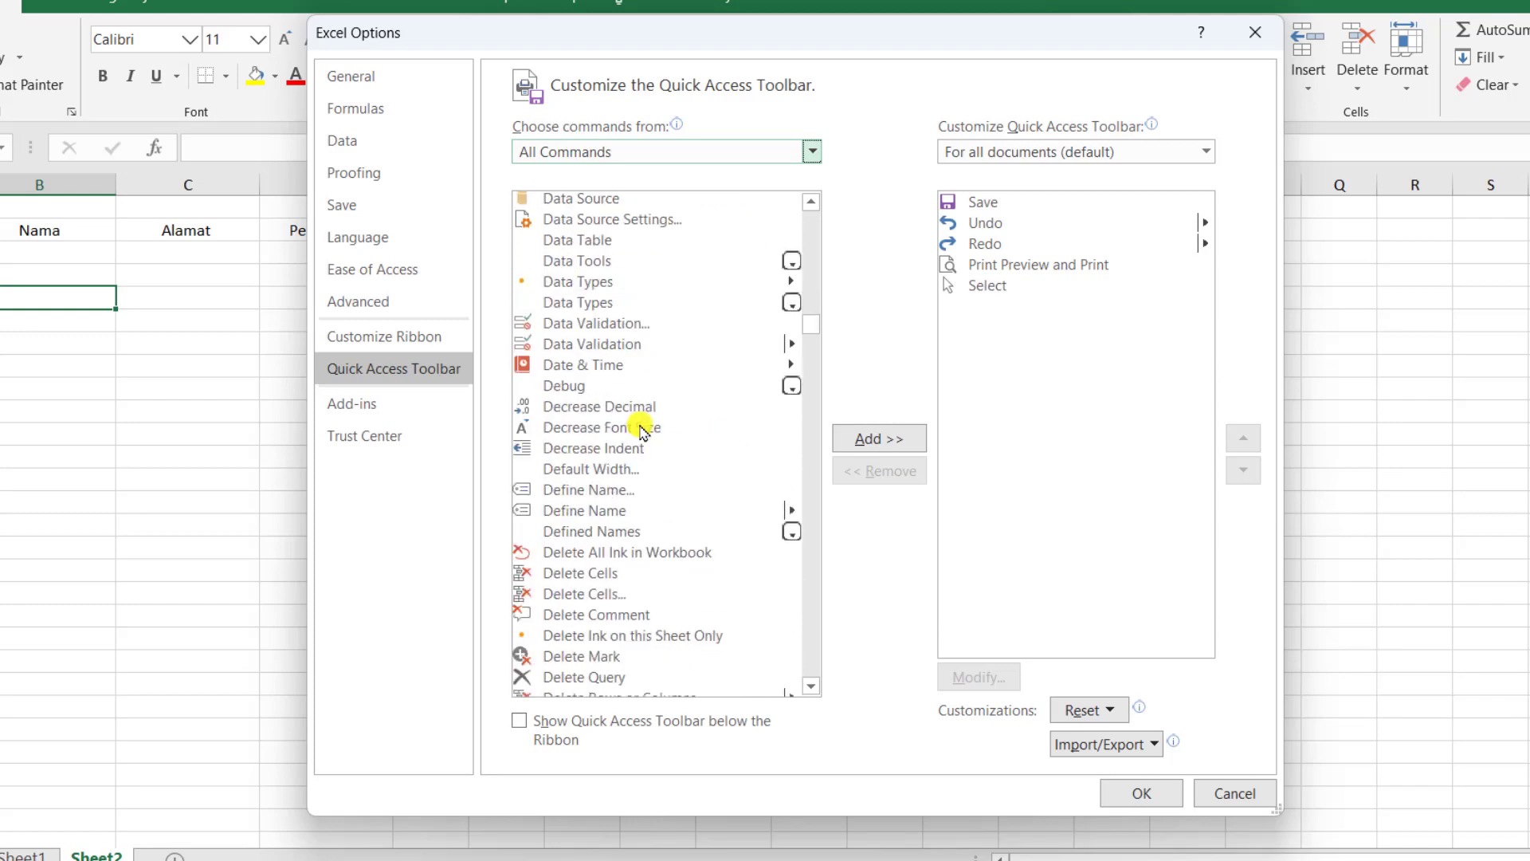
scroll(640, 430, down, 5)
scroll(640, 430, down, 5)
scroll(640, 430, down, 7)
scroll(640, 430, down, 5)
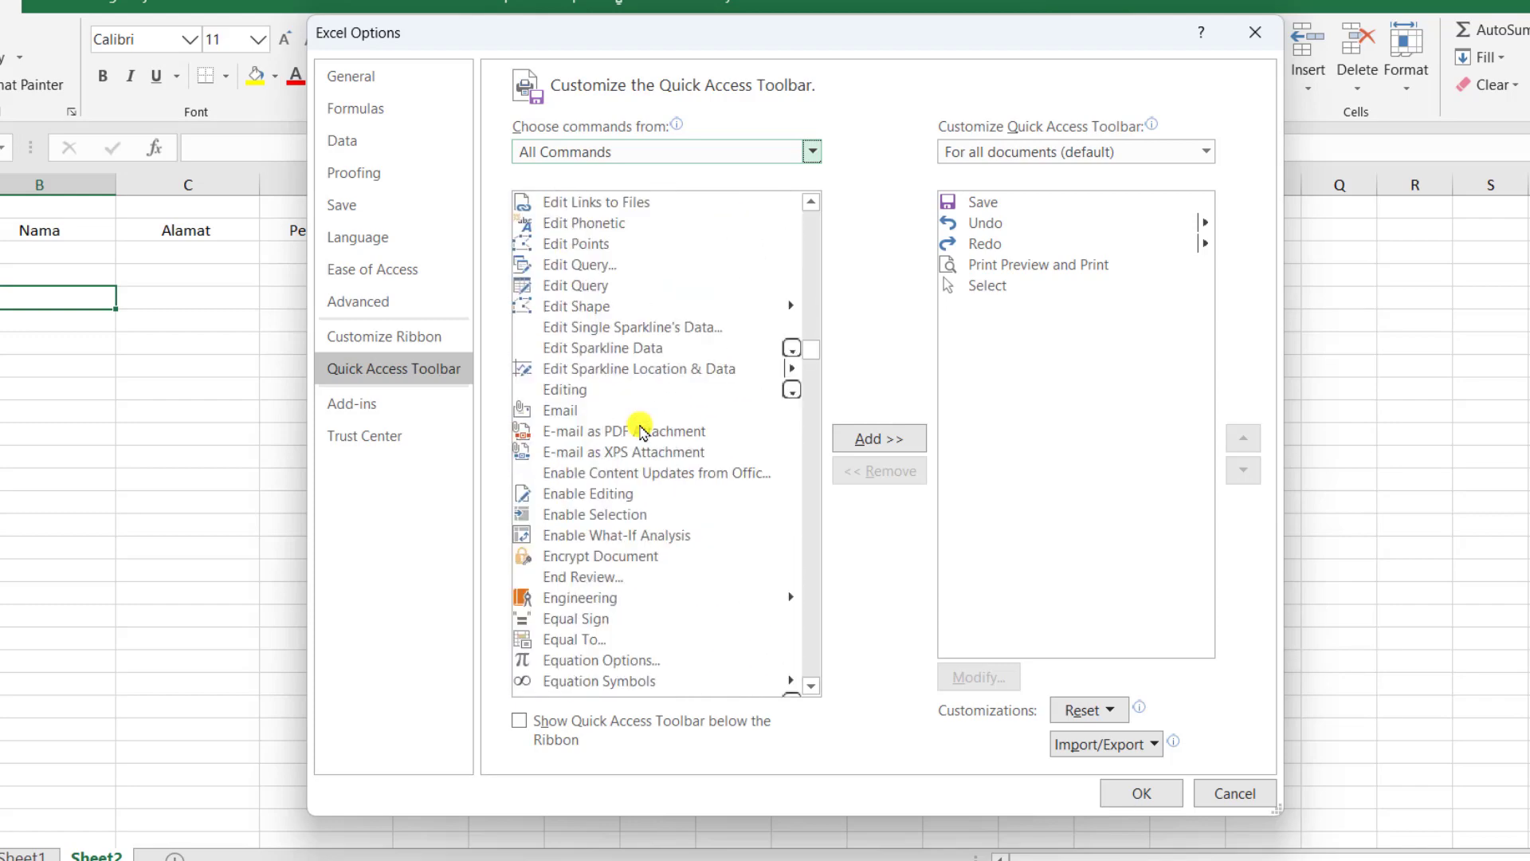
scroll(639, 430, down, 8)
scroll(640, 430, down, 4)
scroll(640, 430, down, 4)
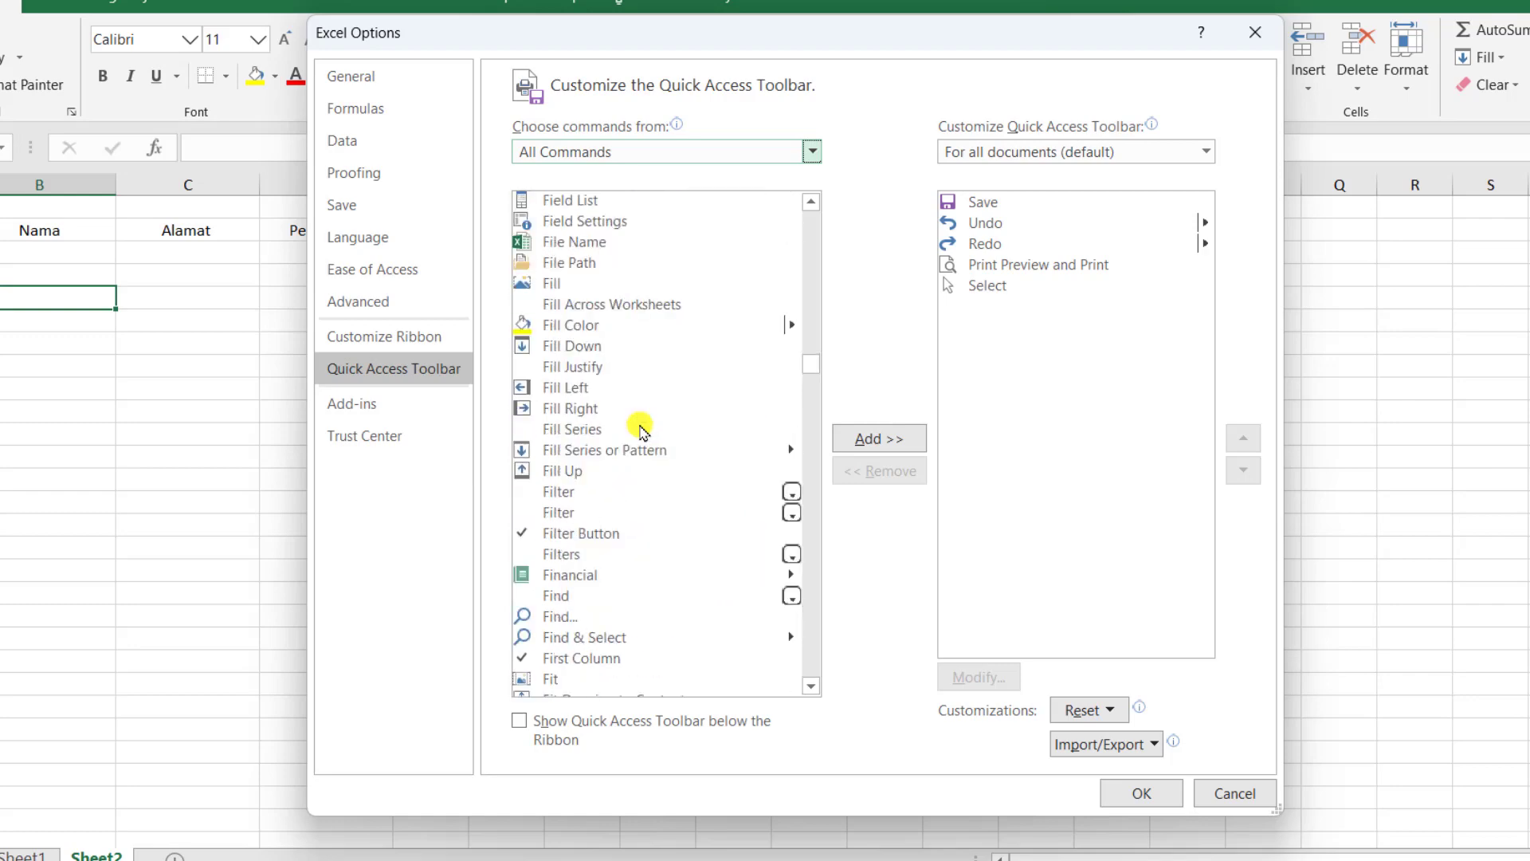
scroll(608, 338, up, 2)
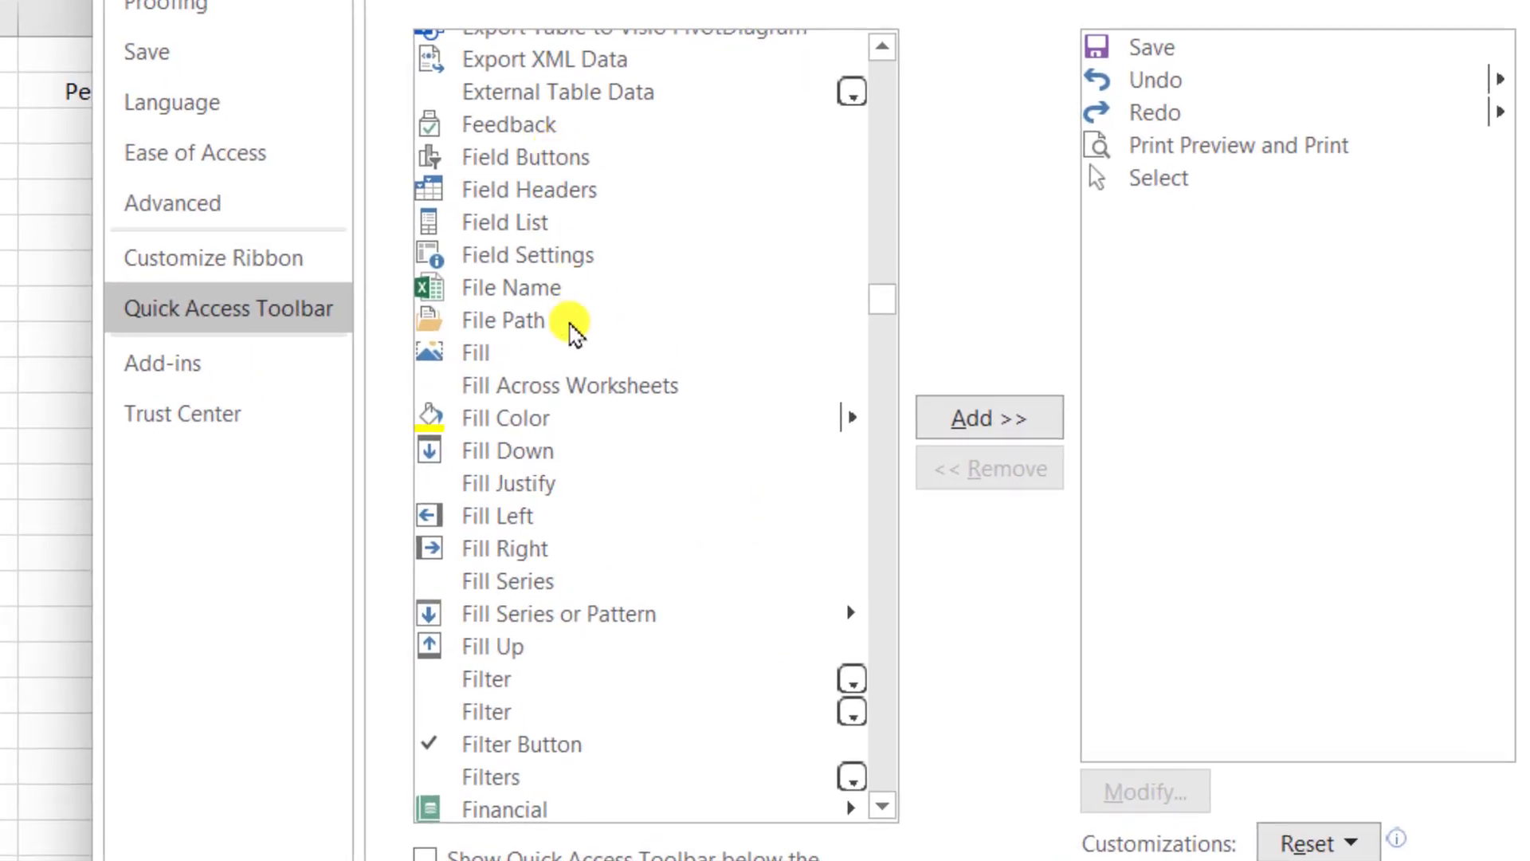
scroll(558, 552, down, 5)
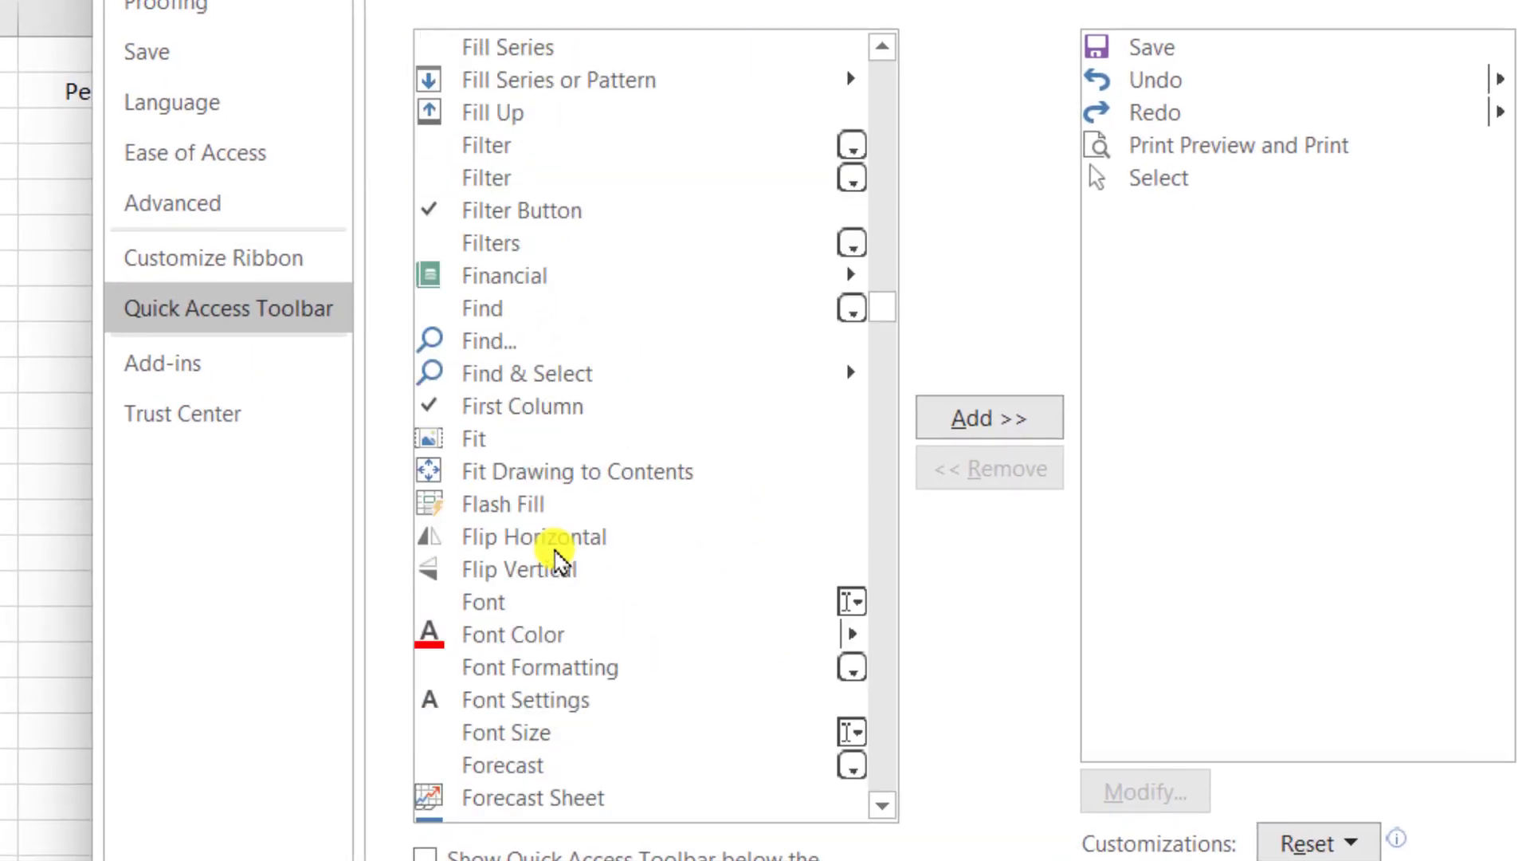
scroll(558, 558, down, 2)
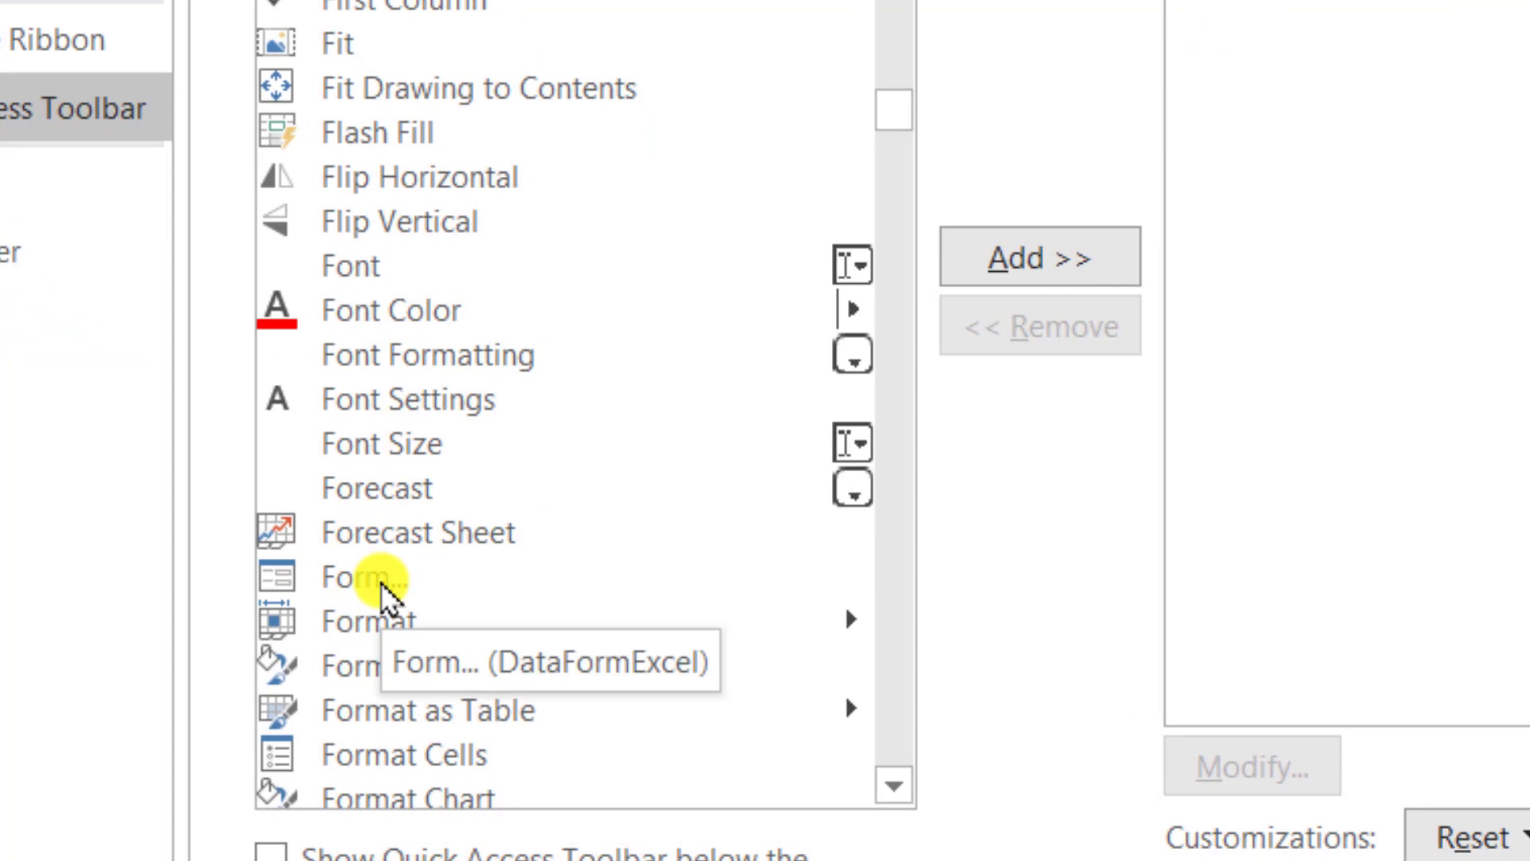
click(383, 586)
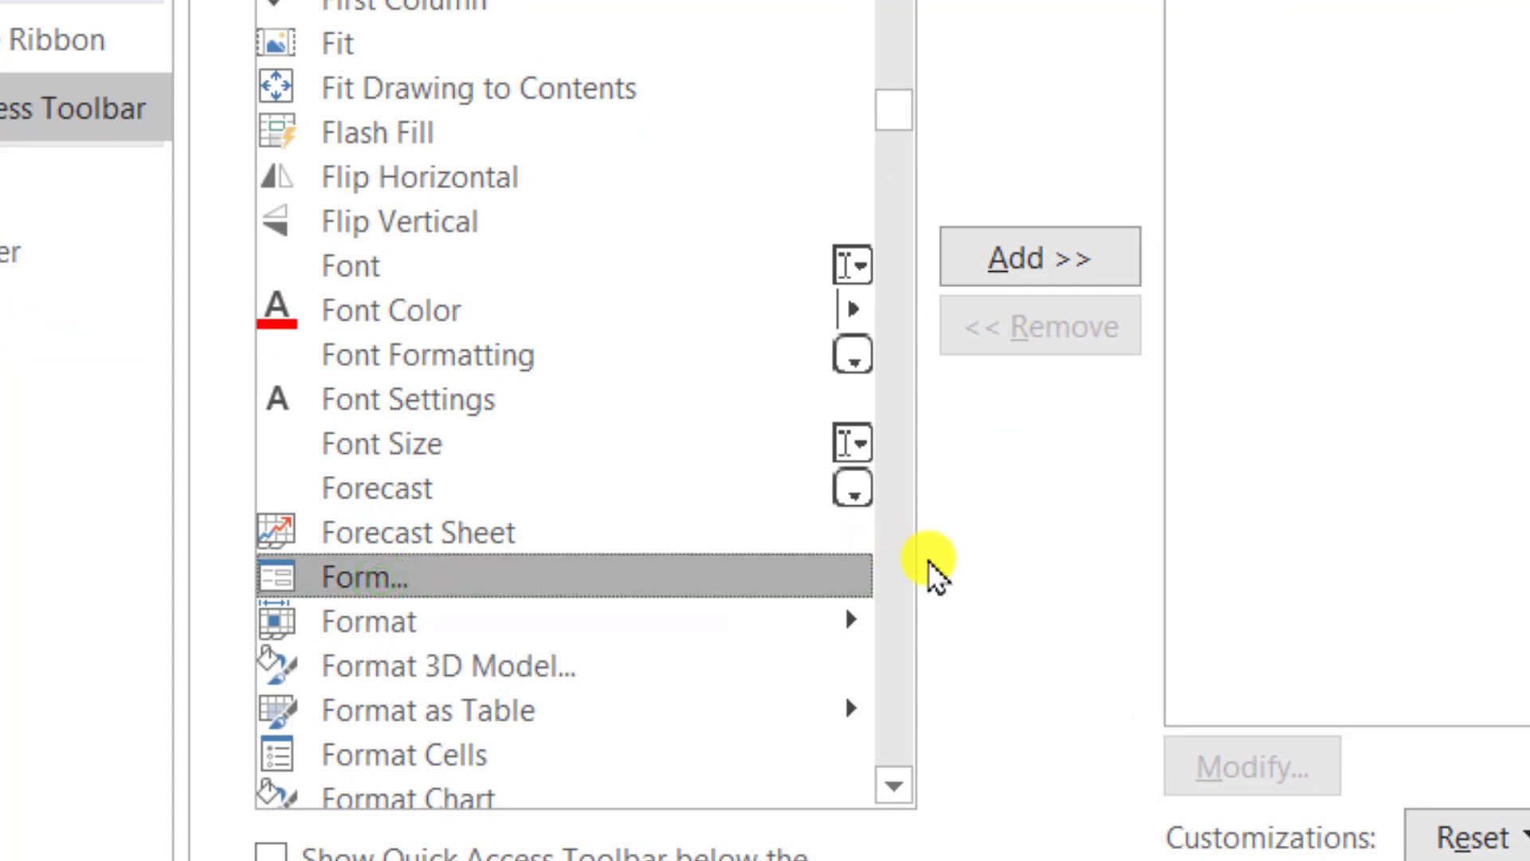
click(1028, 261)
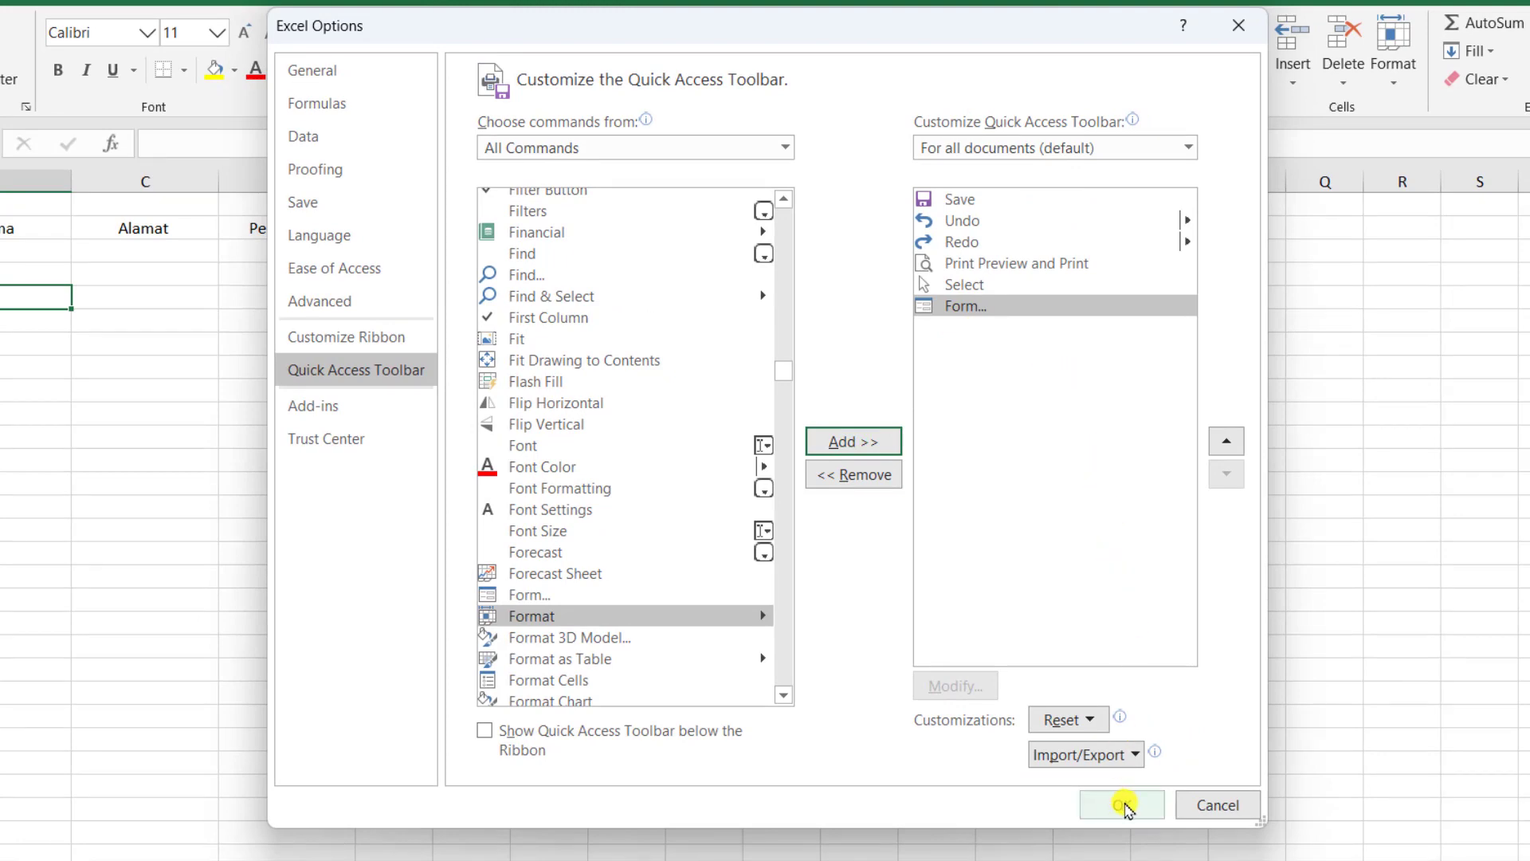
click(1124, 805)
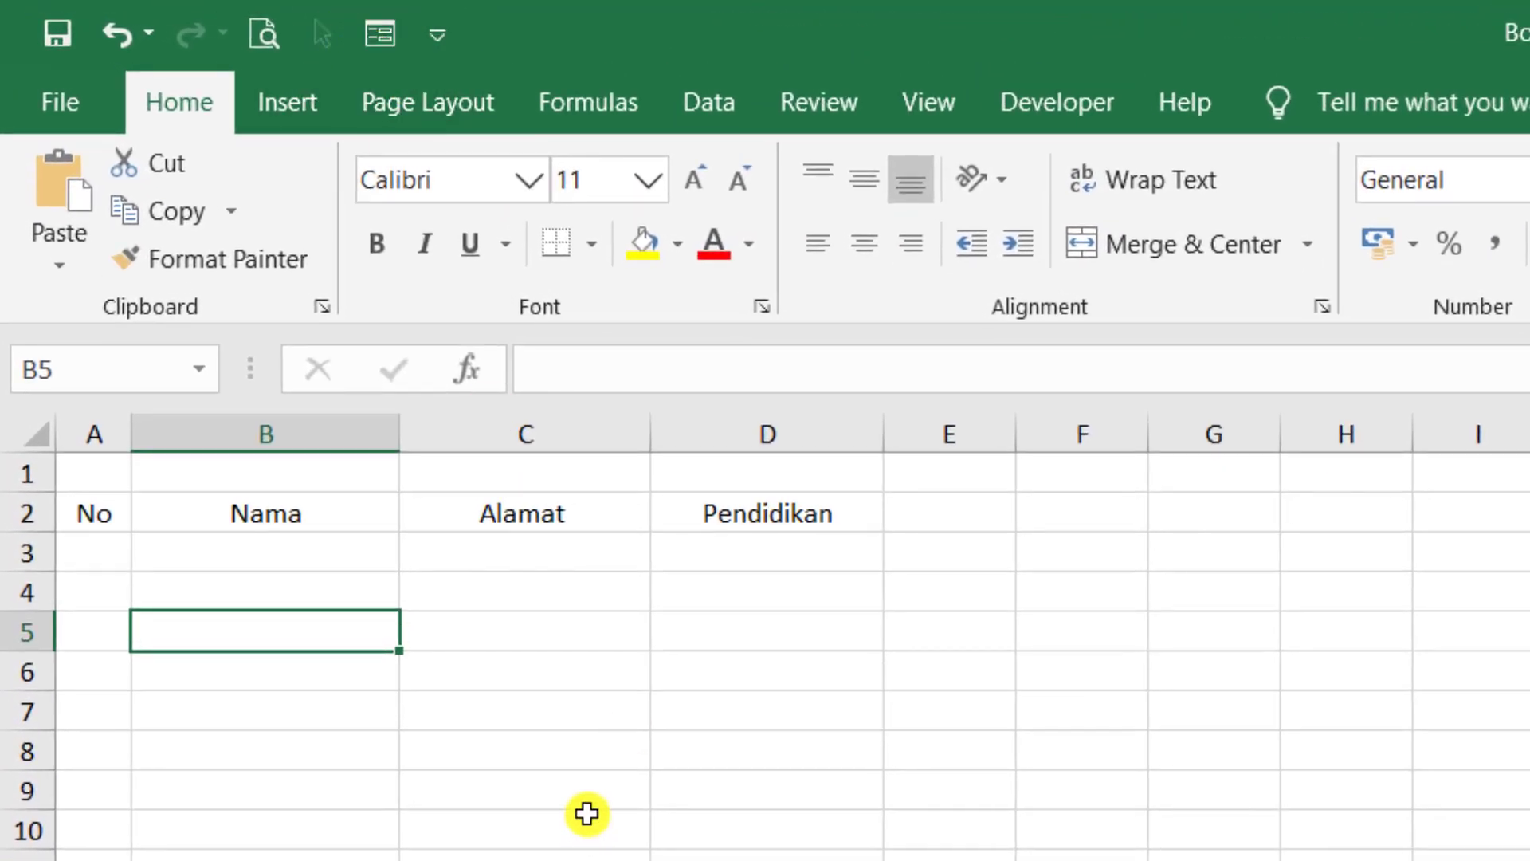
Select headers A2:D2 and open the Data Form, accepting row 2 as column labels.
click(93, 503)
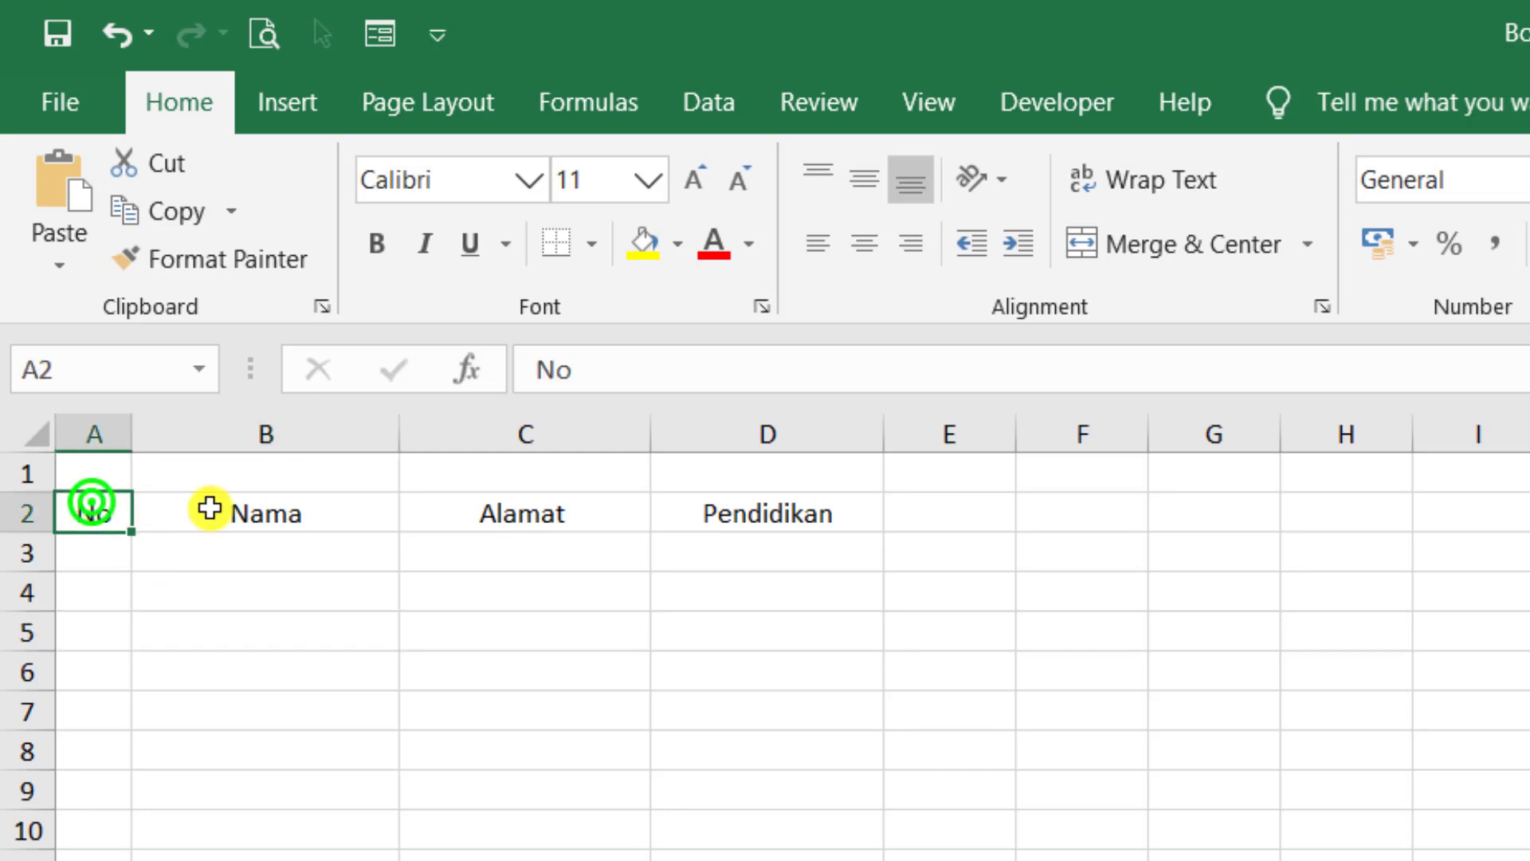
drag(209, 508, 820, 510)
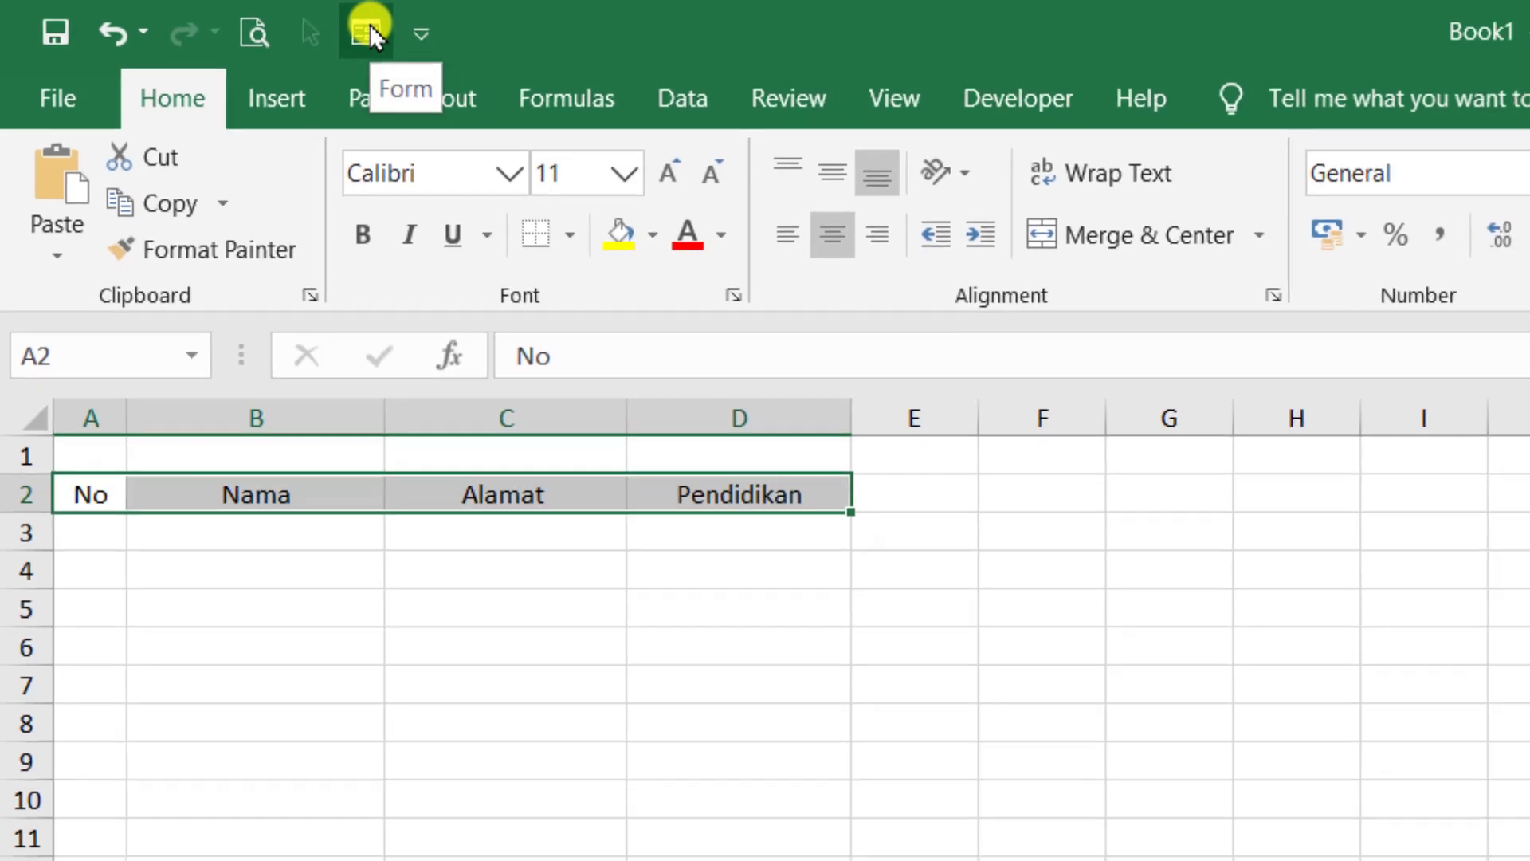
click(382, 31)
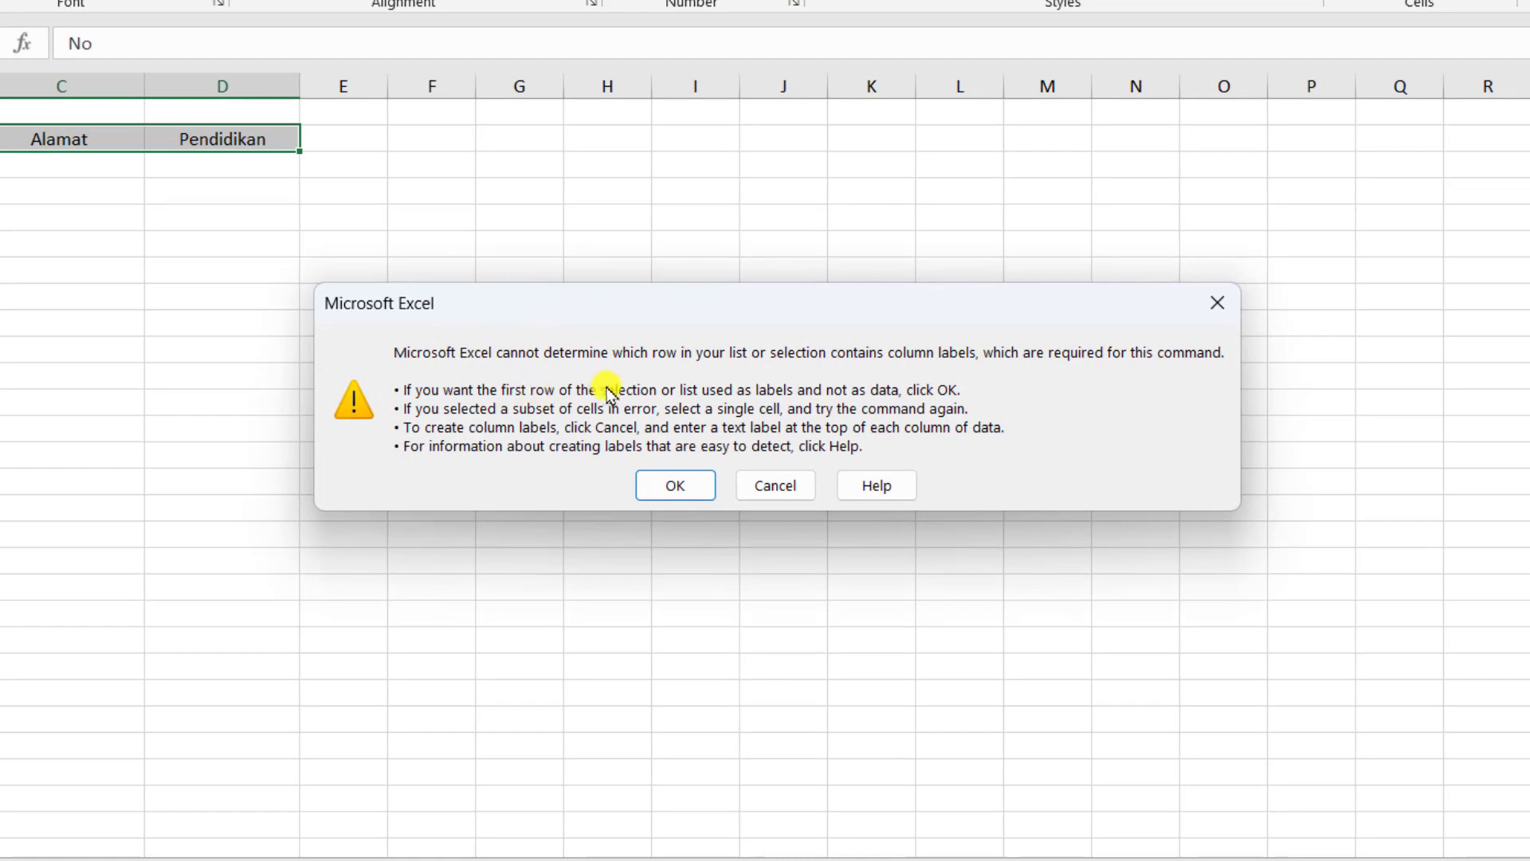
click(675, 486)
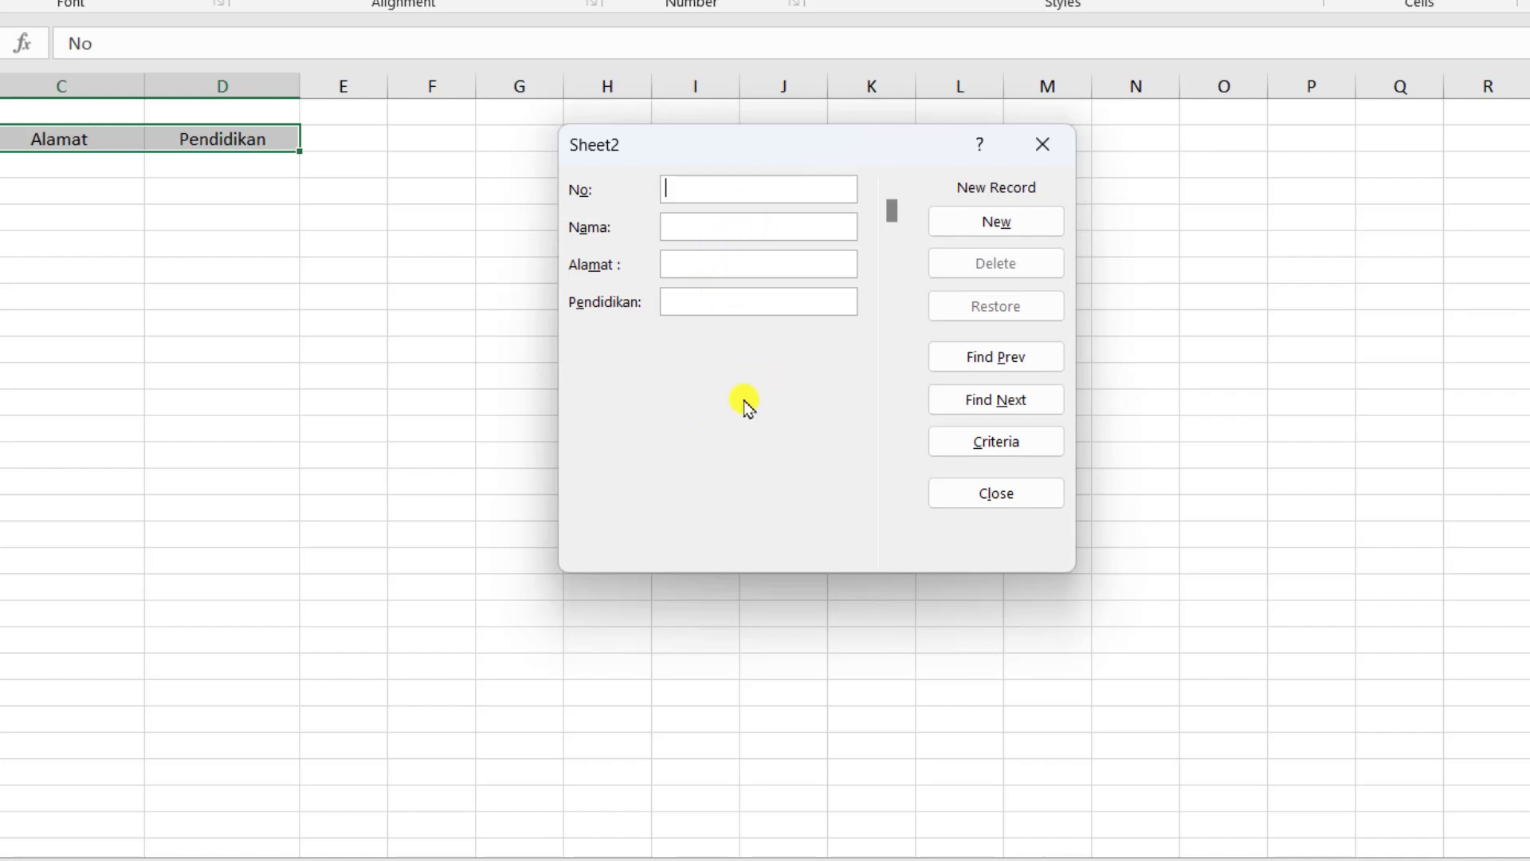
Save record 1 (address Batam, education S1) in row 3, then start record No 2.
text(1)
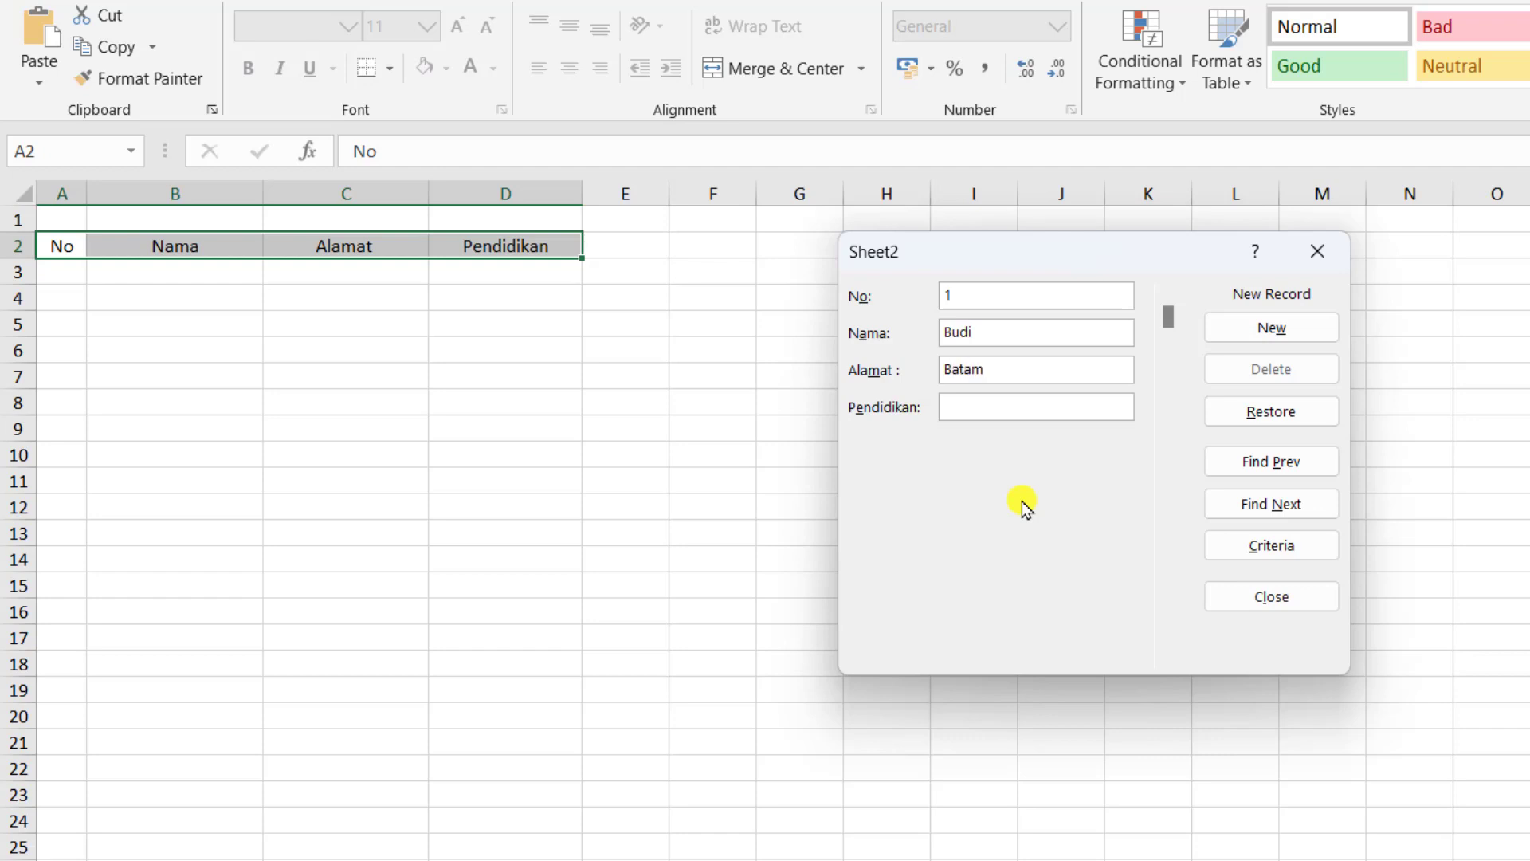
click(1001, 404)
text(S1)
key(Return)
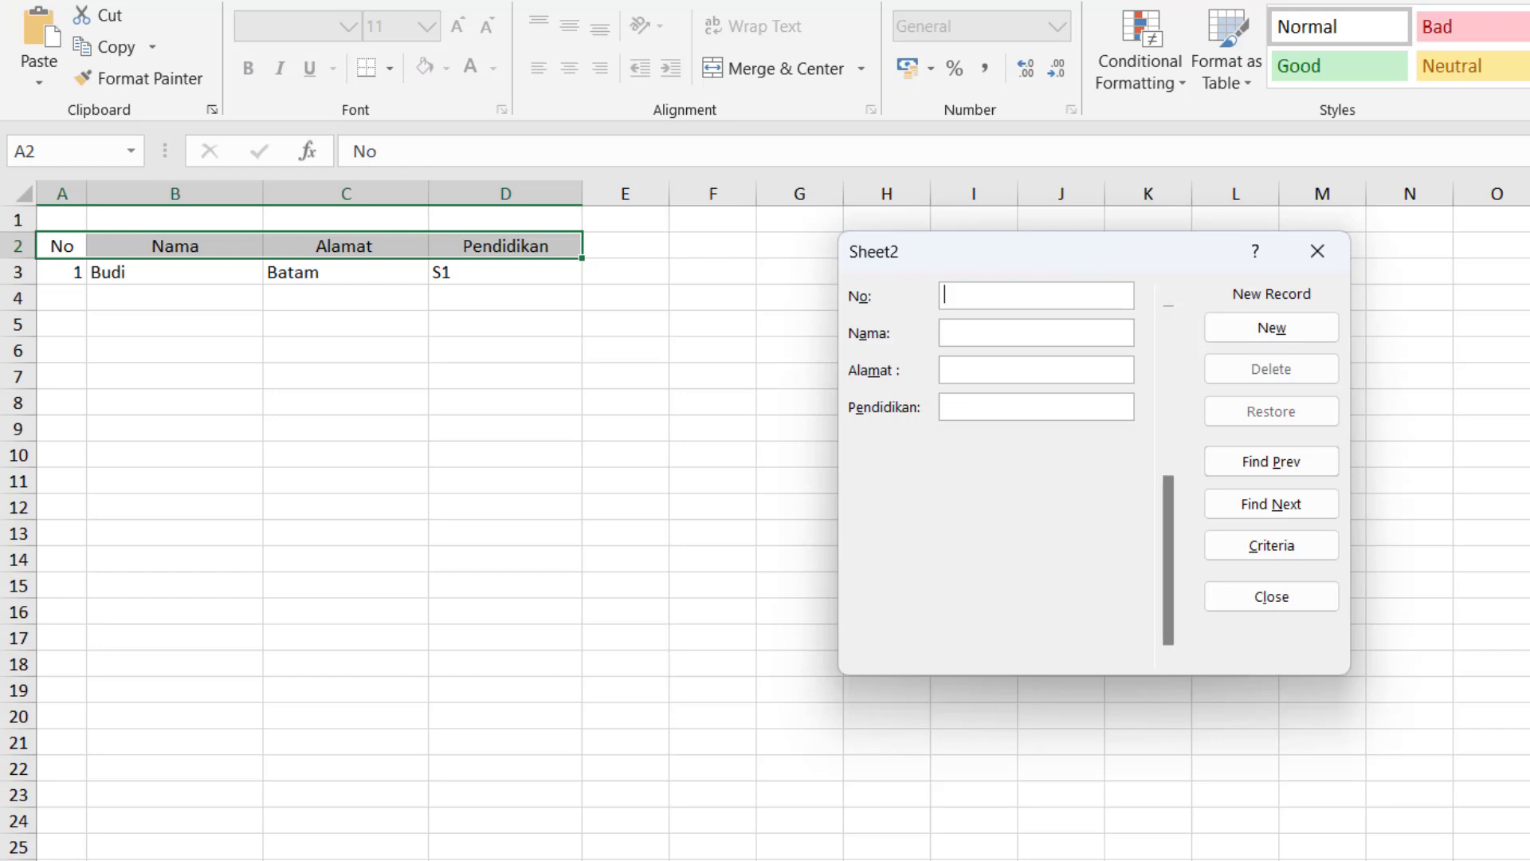
text(2)
key(Return)
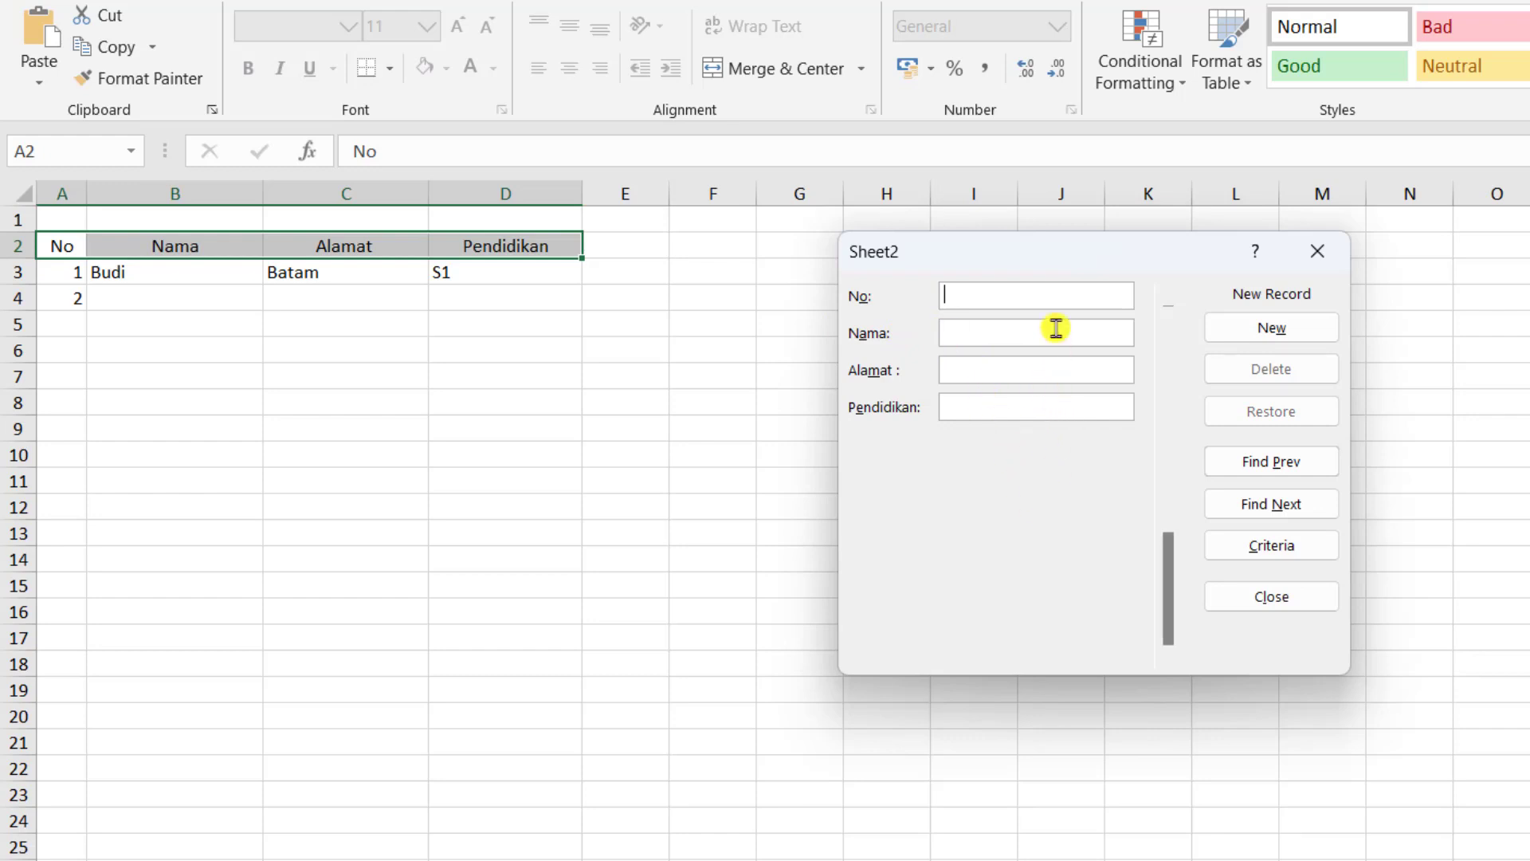
Return to record 2, fill in the name, Karimun and S1, then start record No 3.
click(1257, 465)
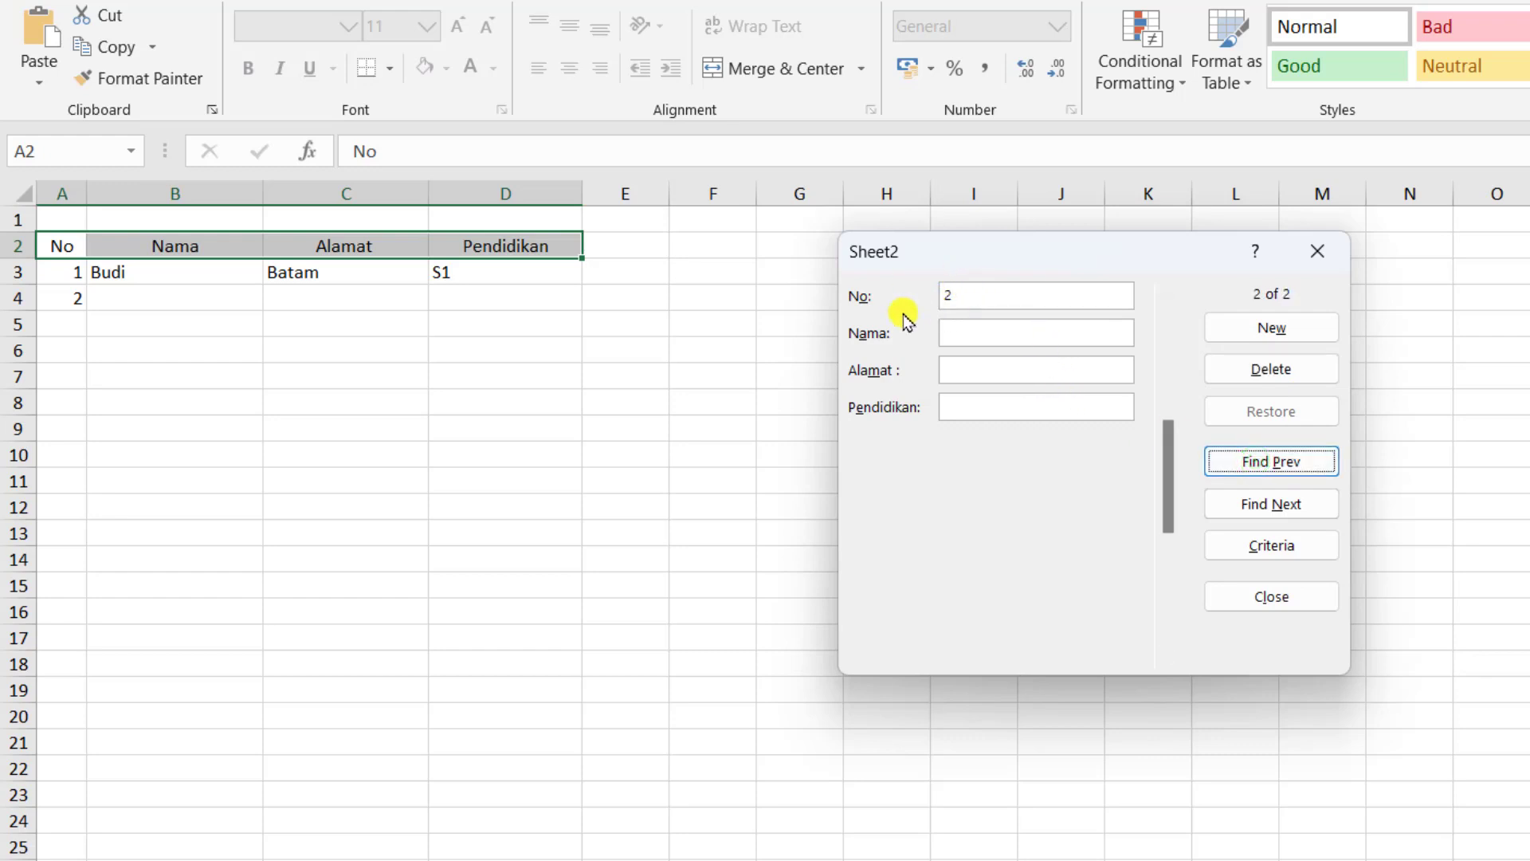
click(1012, 333)
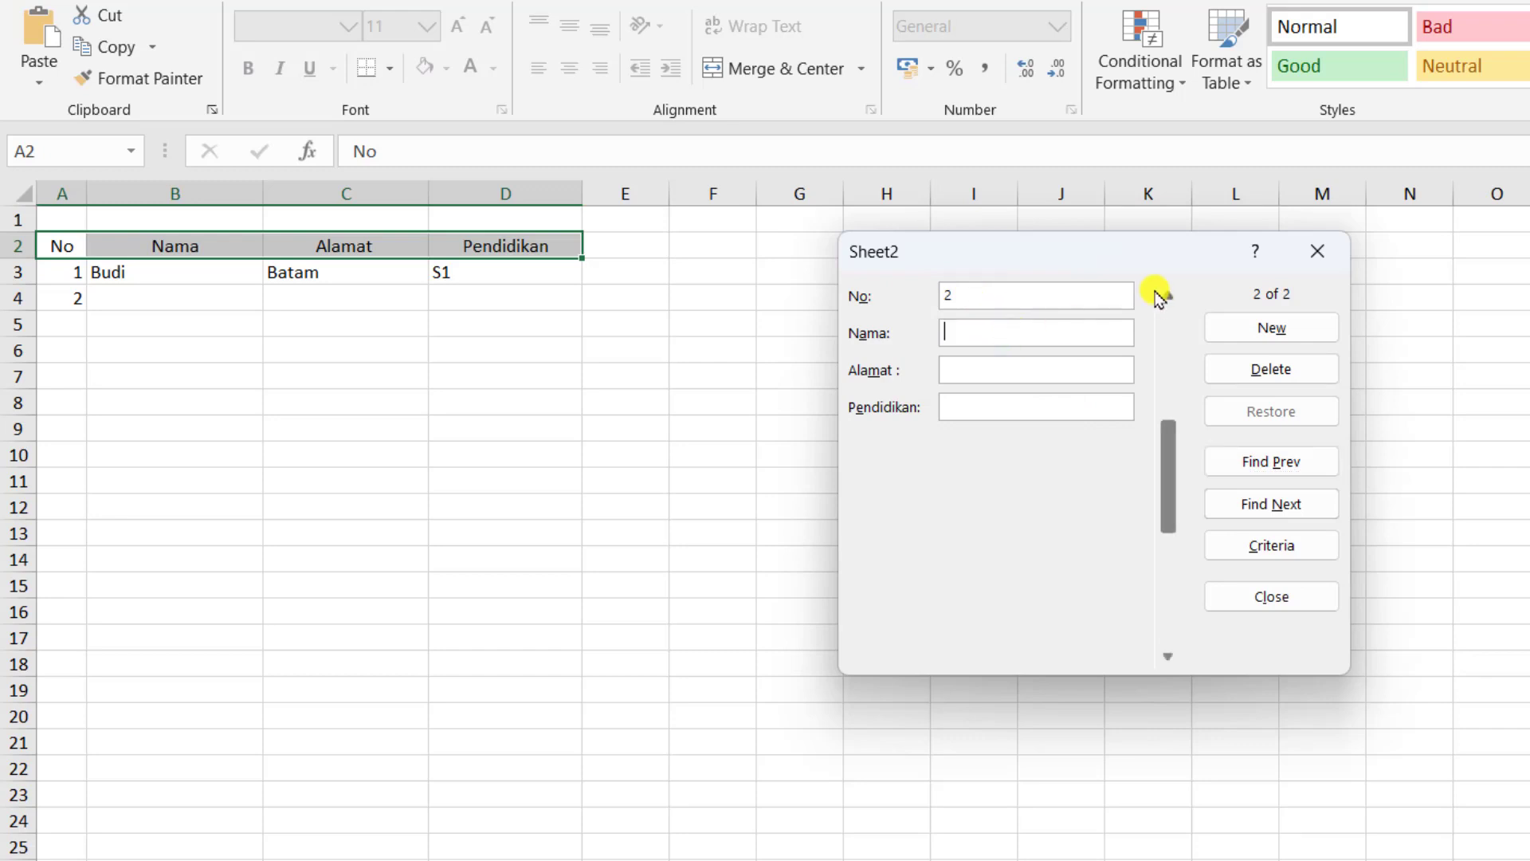
text(Ali)
text(Kari)
text(mun)
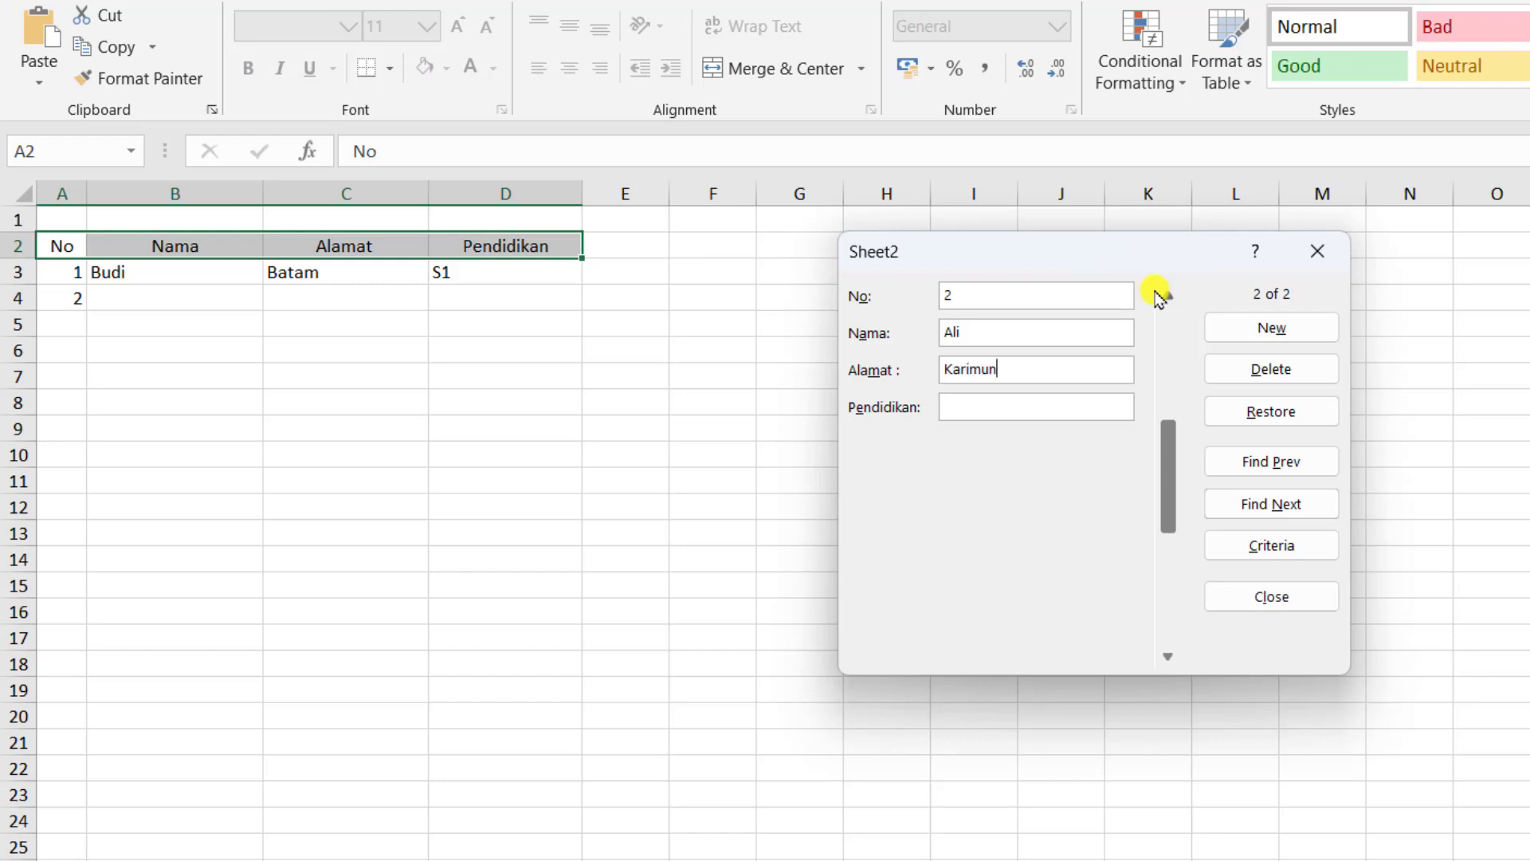
key(Tab)
text(S1)
key(Return)
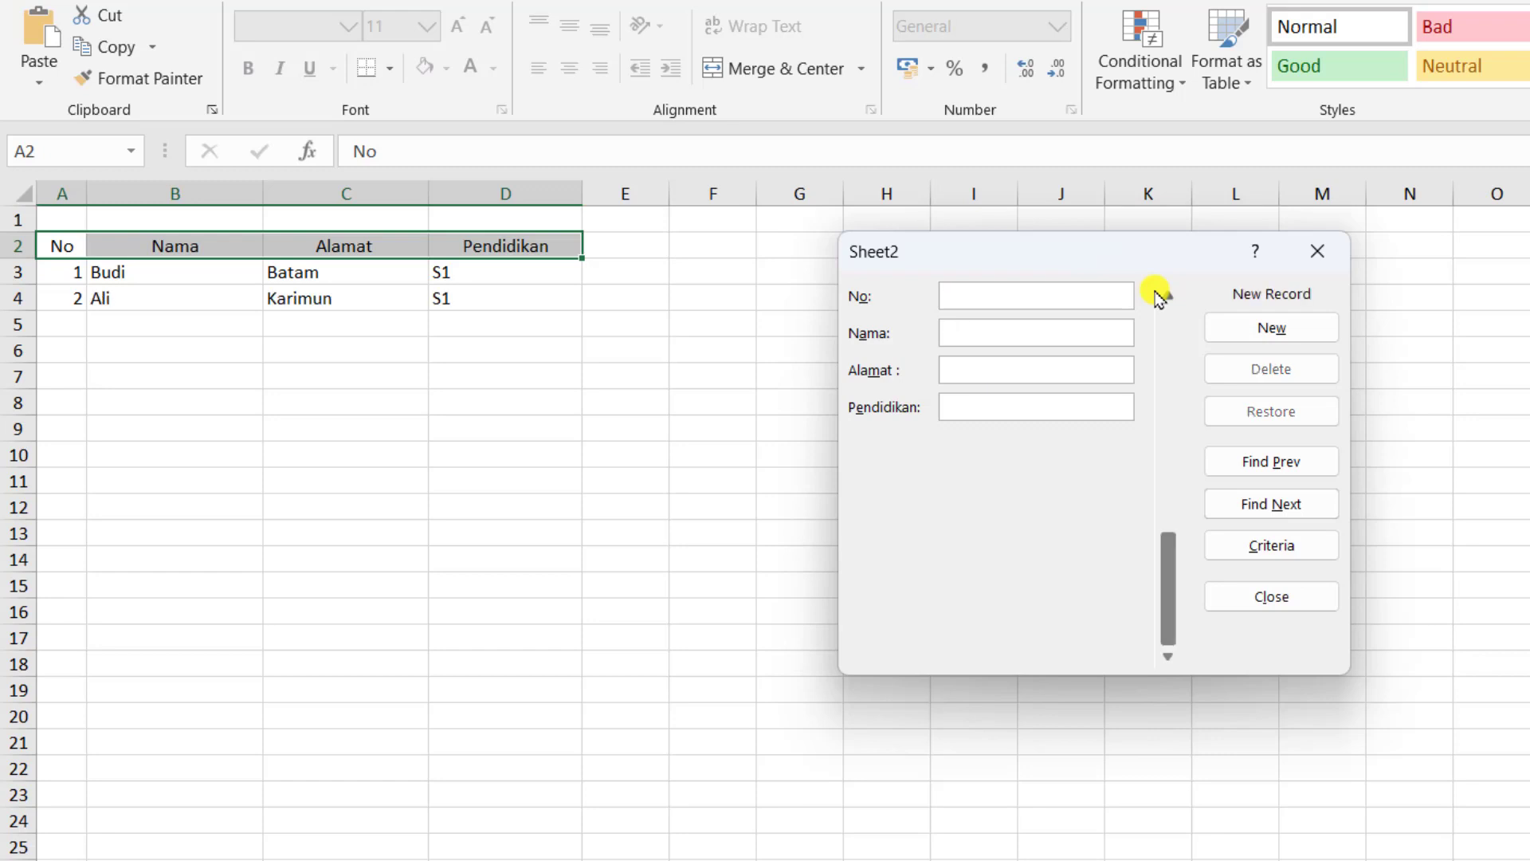
text(3)
key(Tab)
Complete record 3 with the name, address Bogor and education D3, and save it.
text(Susi)
text(B)
text(ogo)
text(D3)
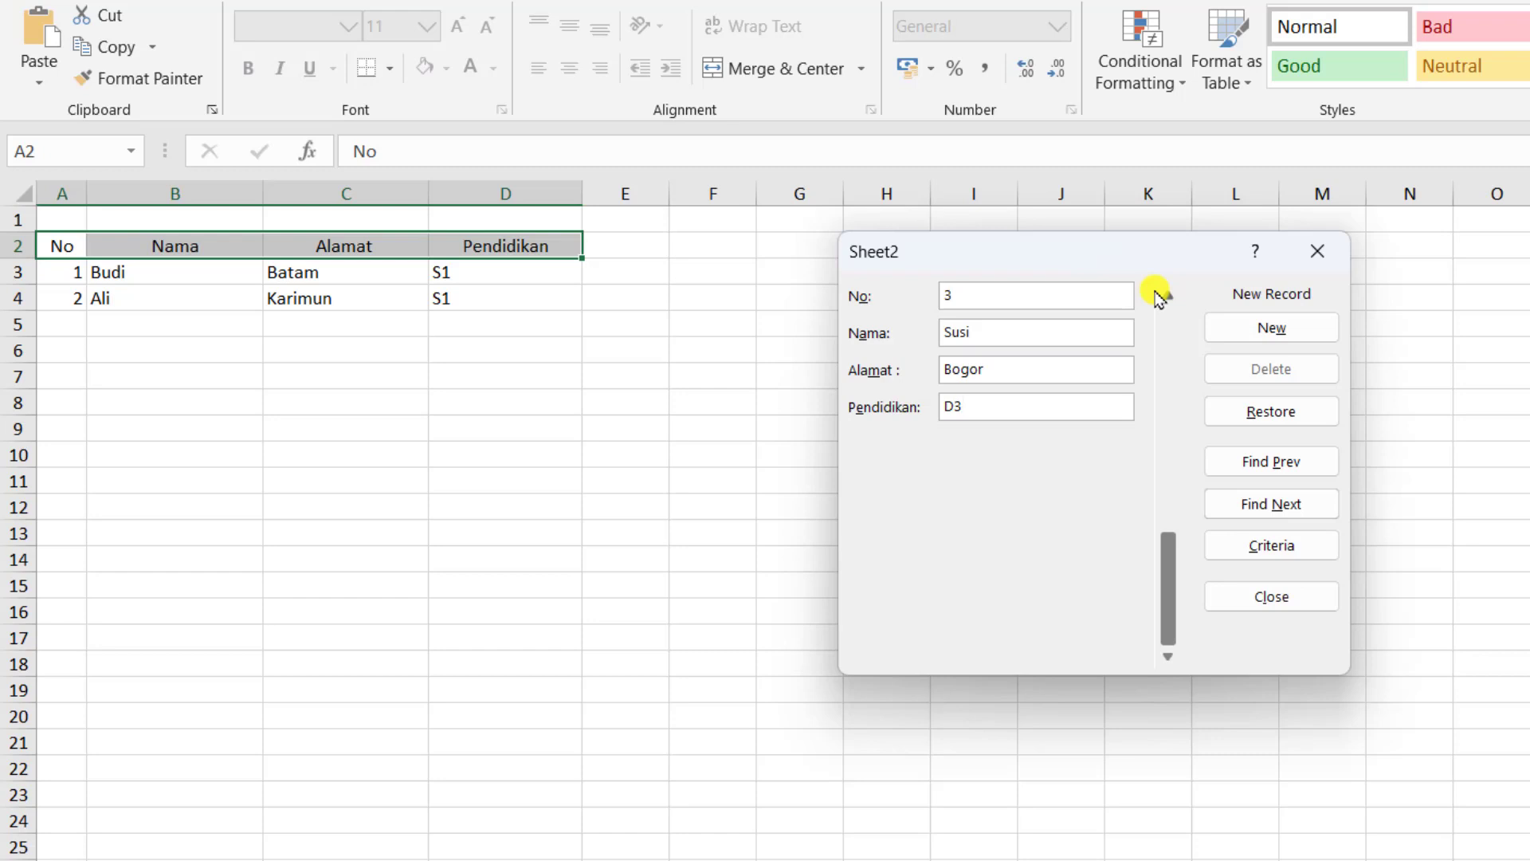
key(Return)
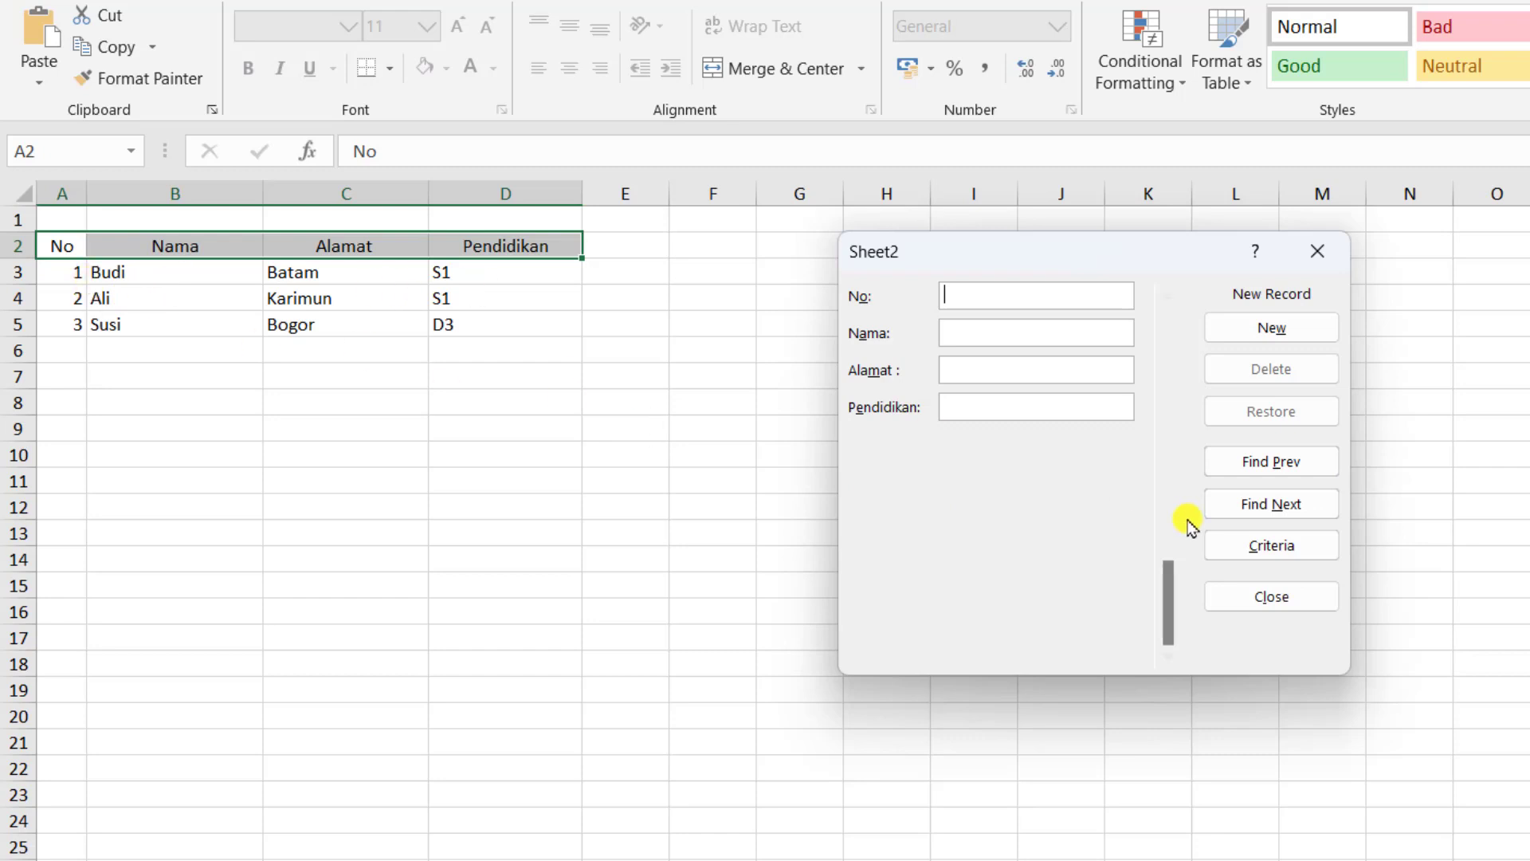
click(1280, 467)
Go back to record 1 and change its Alamat from Batam to Jakarta.
click(1279, 467)
click(1280, 467)
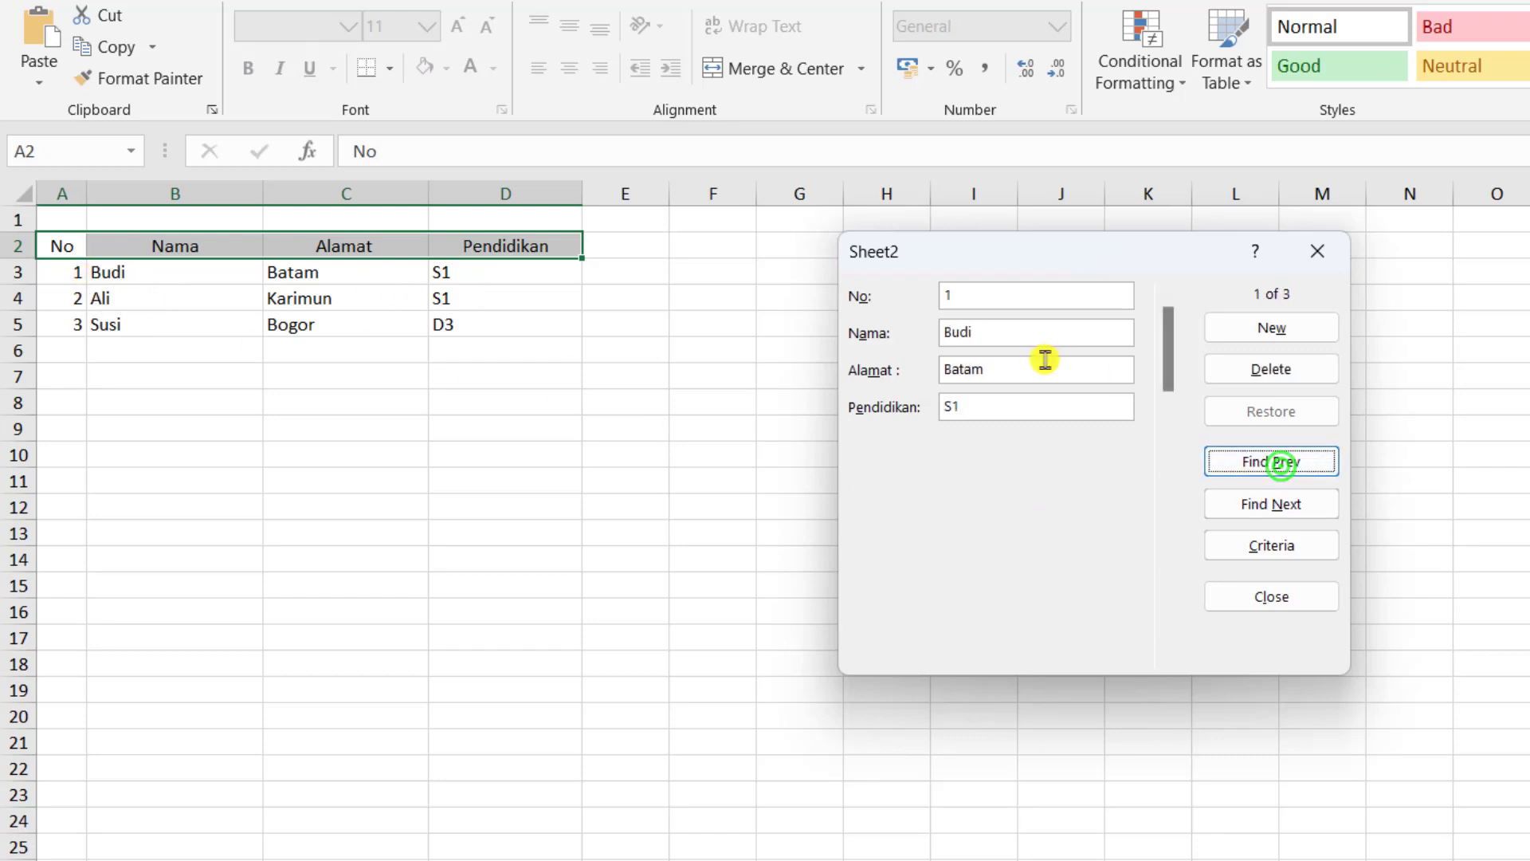
click(1000, 371)
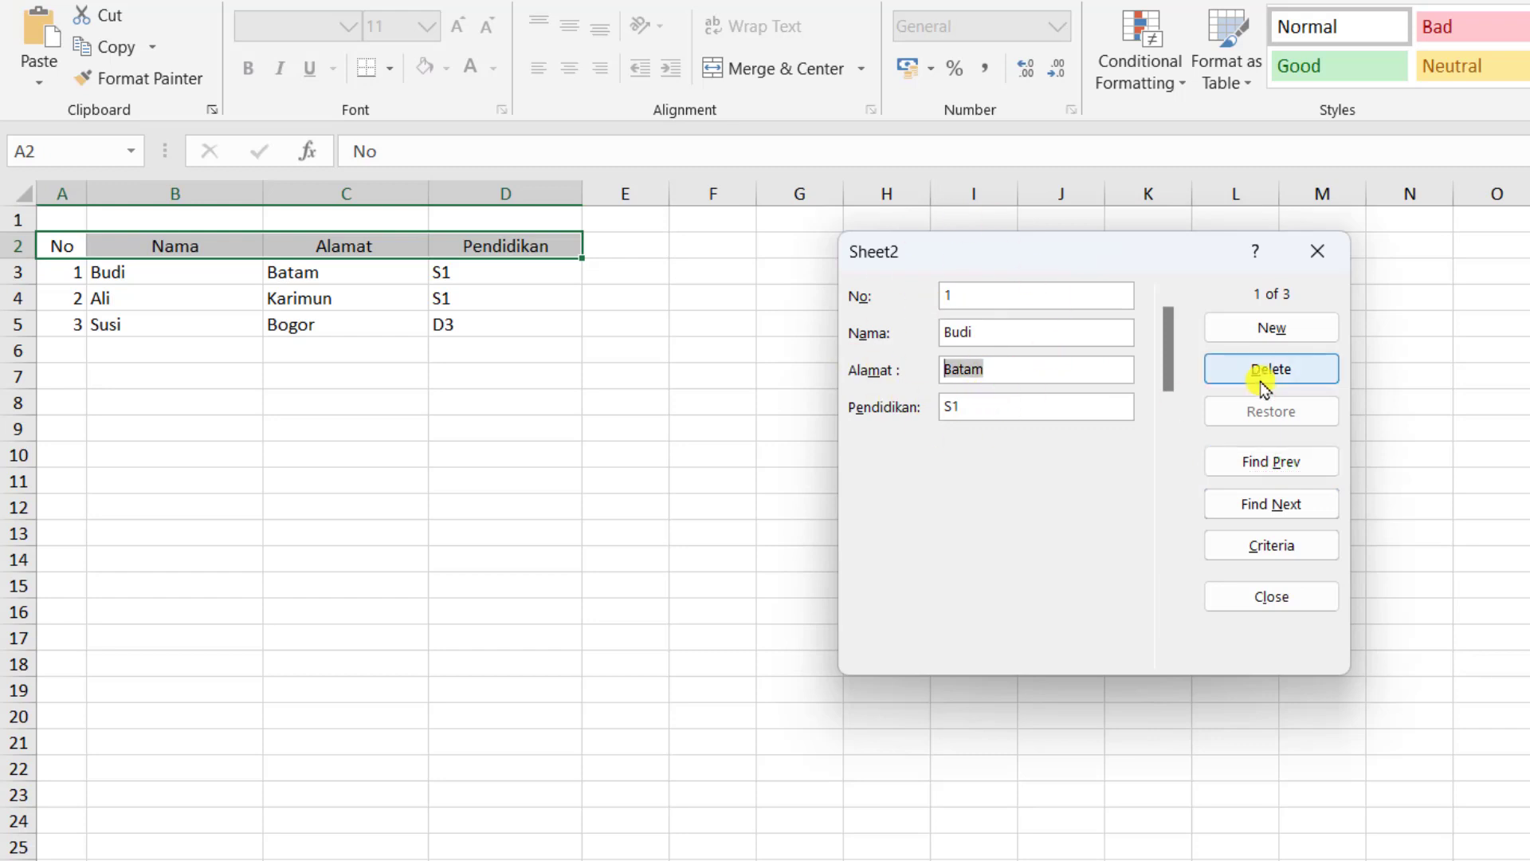
text(Jakarta)
key(Return)
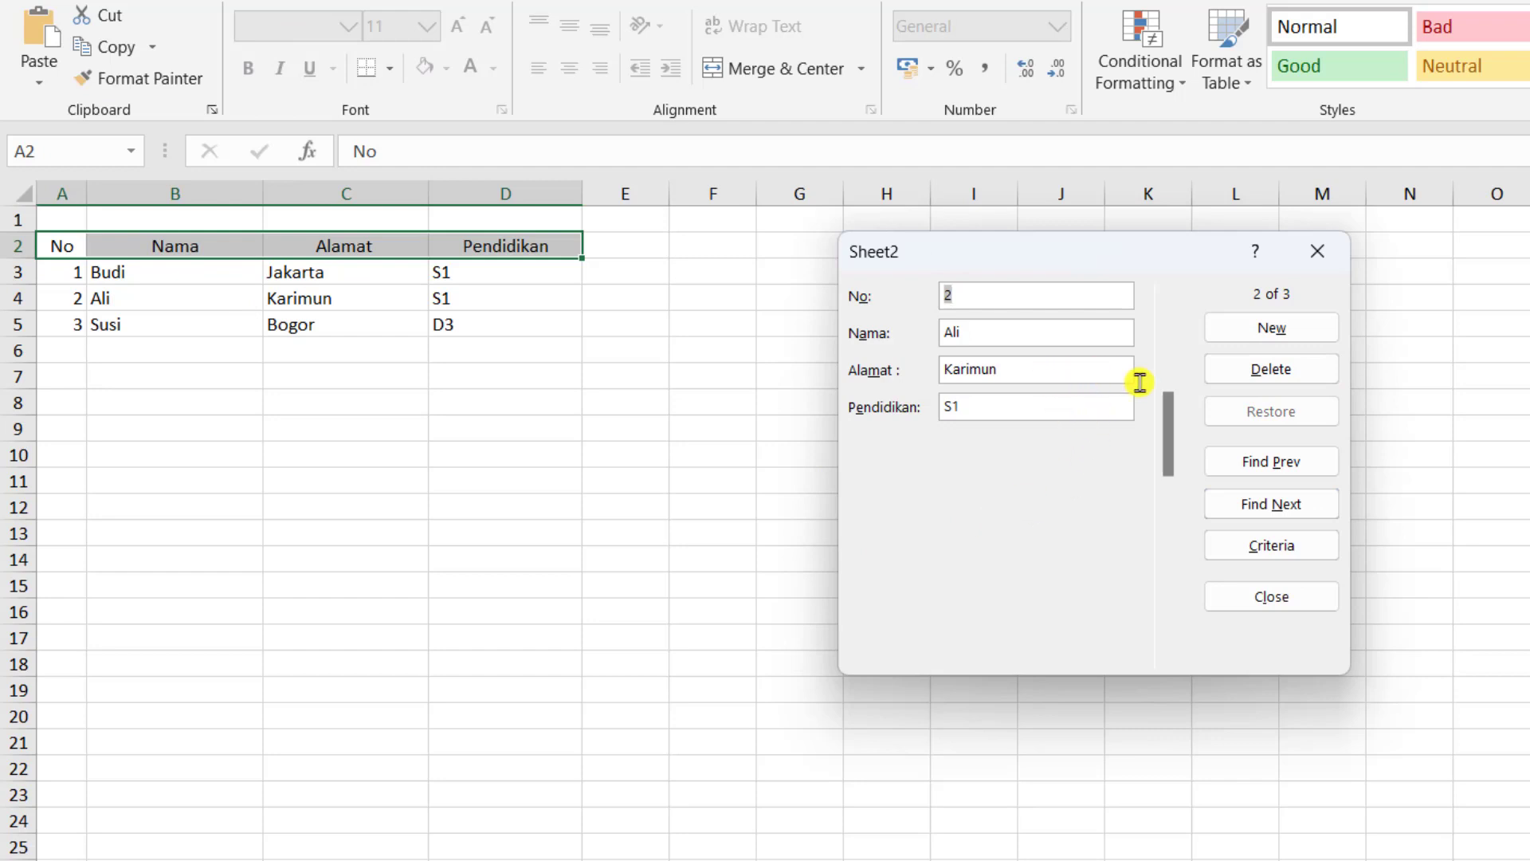
click(1289, 505)
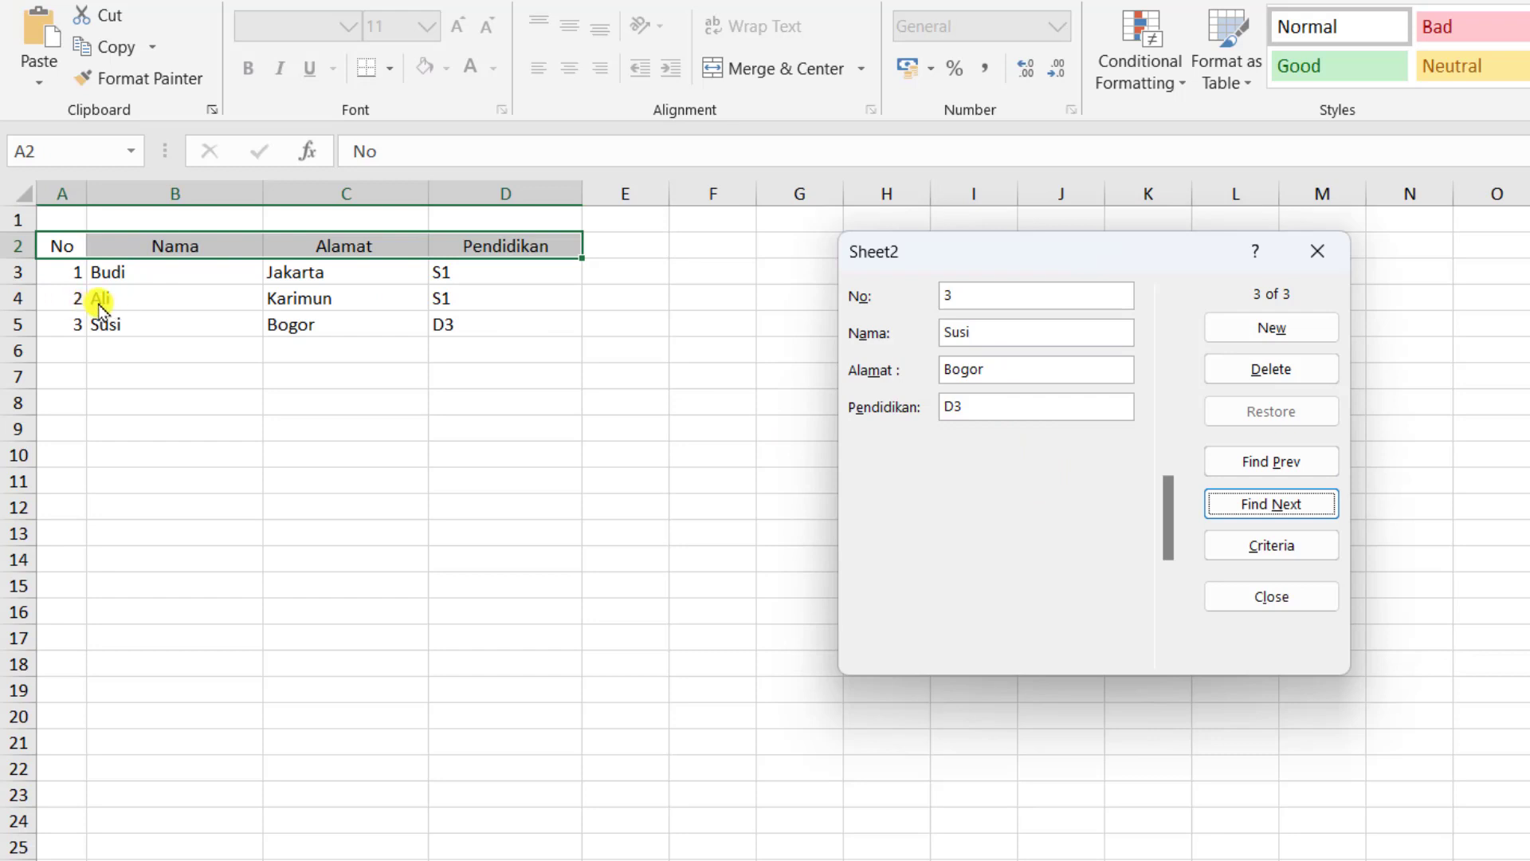
Delete record No 2 (Karimun, S1) from the data form, confirm the deletion, and close the form.
click(1302, 470)
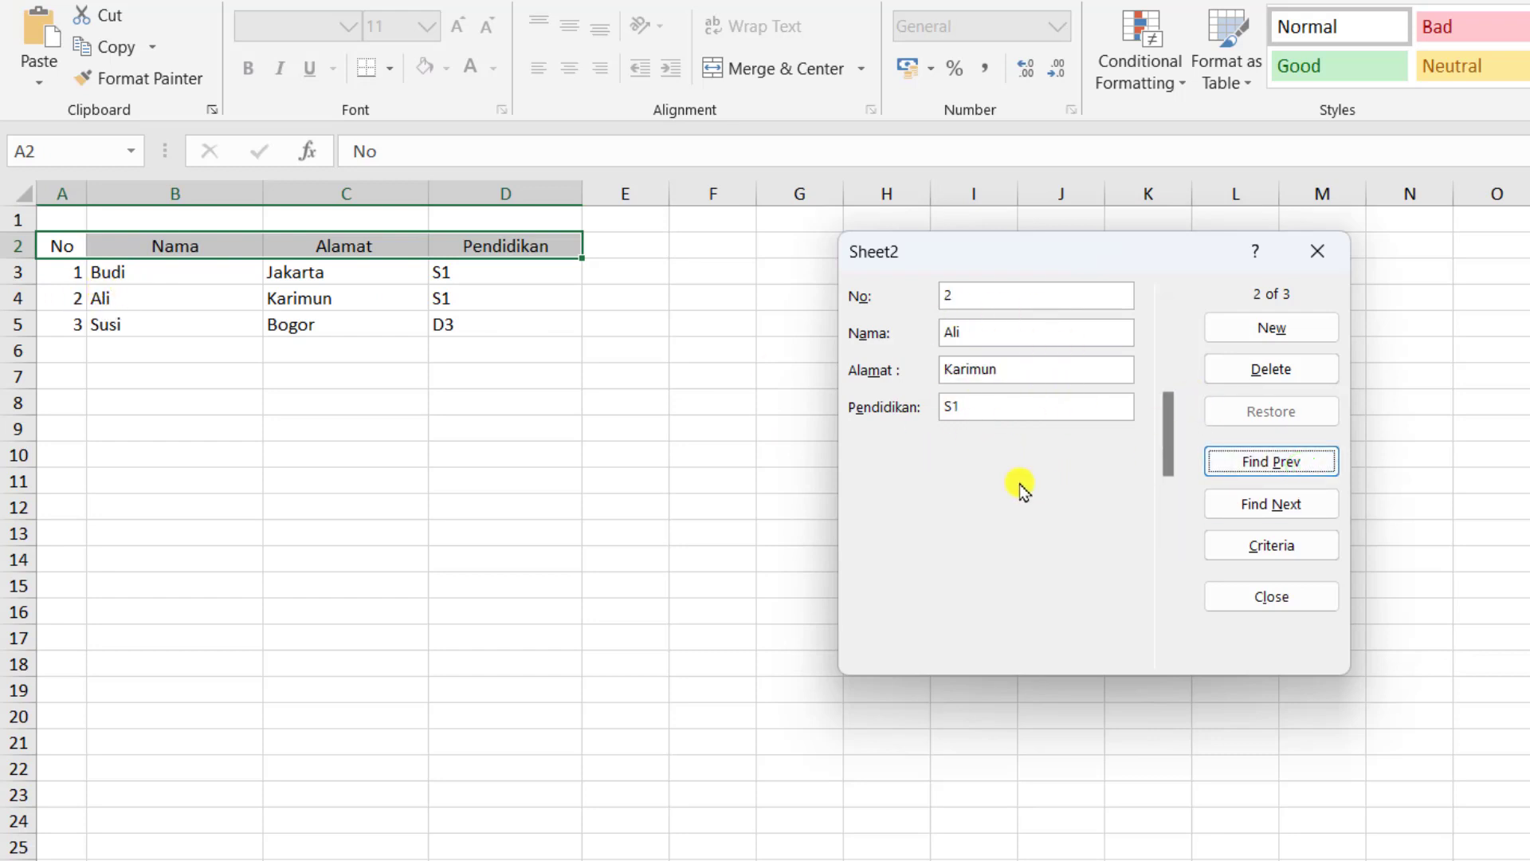
click(1302, 374)
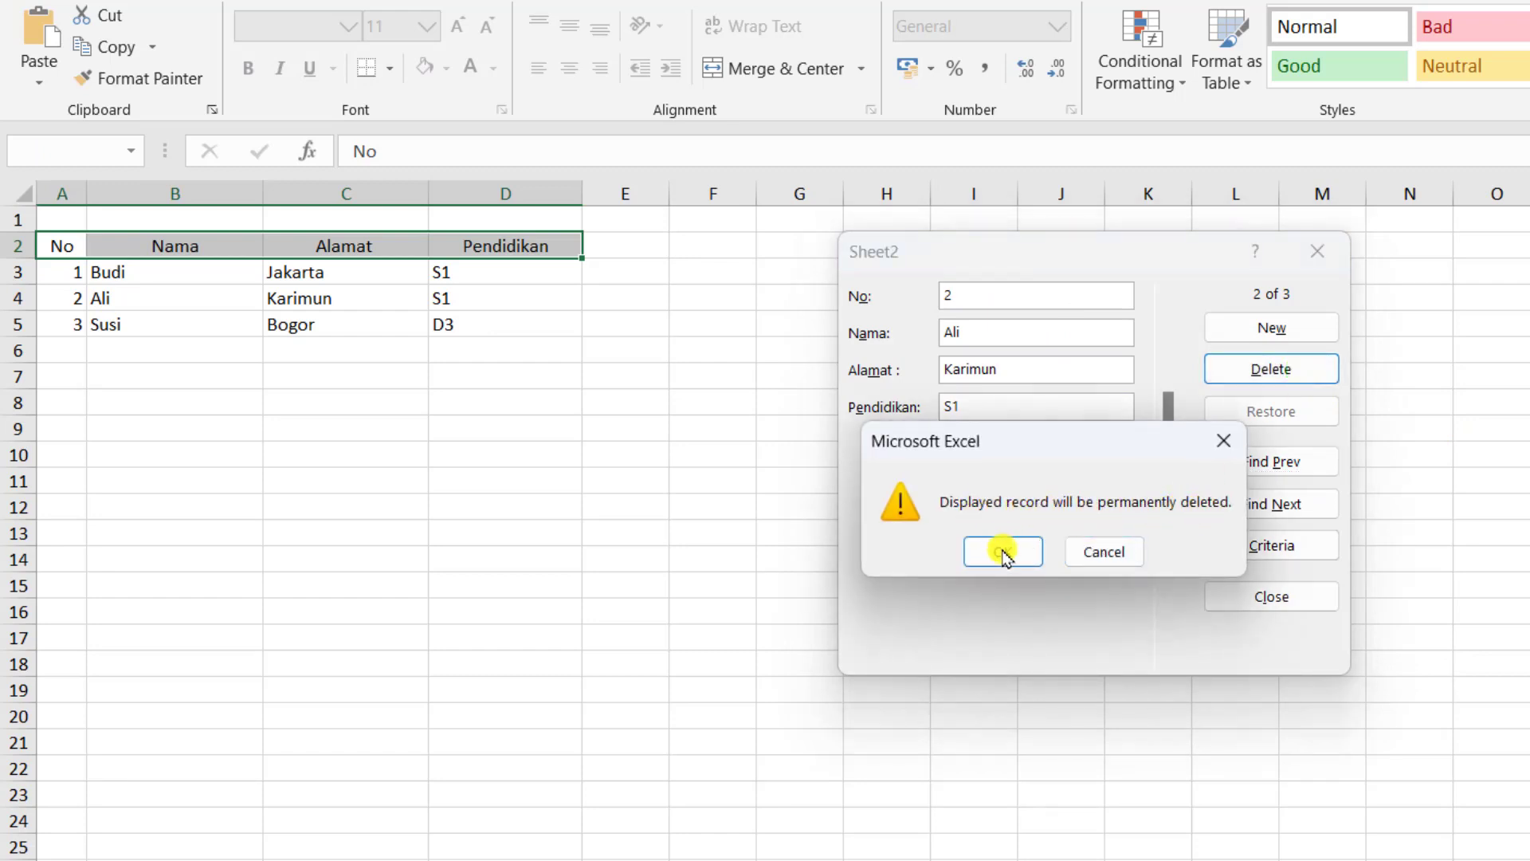
click(1003, 552)
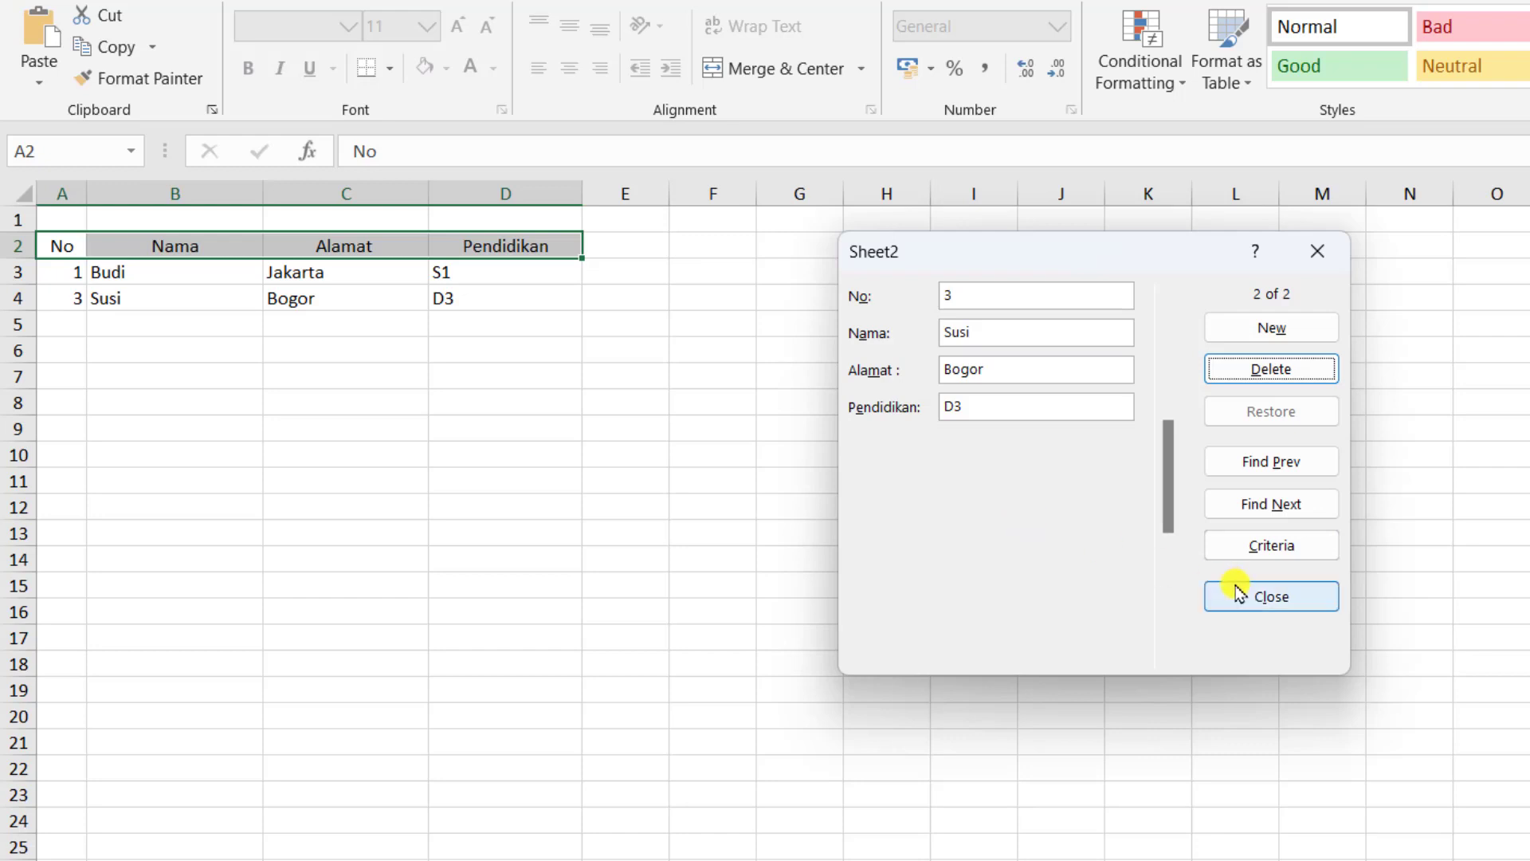
click(1267, 600)
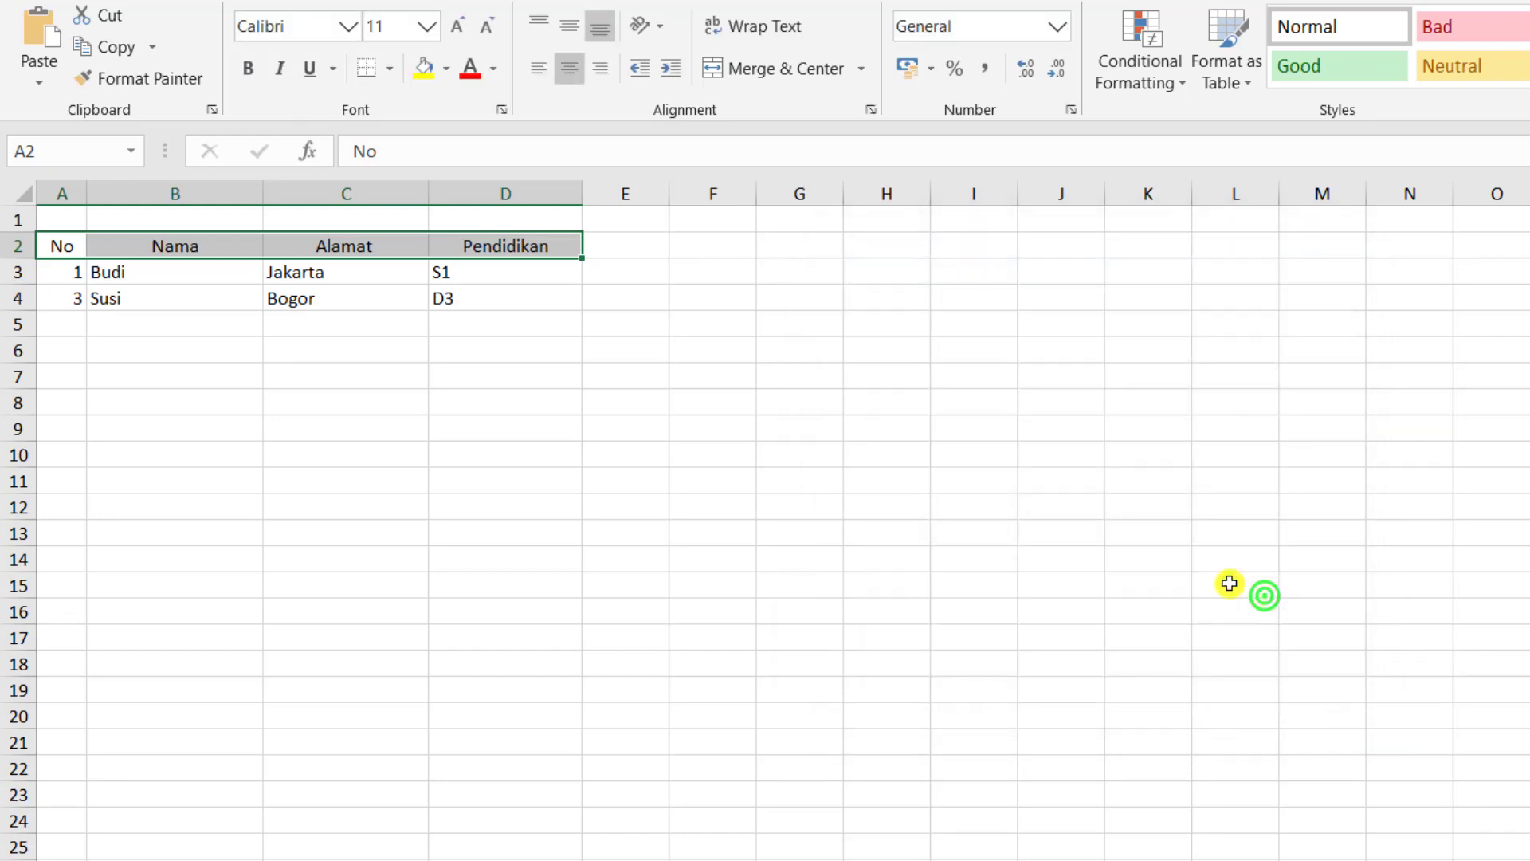
Reselect header row A2:D2 and reopen the Data Form, showing record 1 (Jakarta, S1).
click(522, 500)
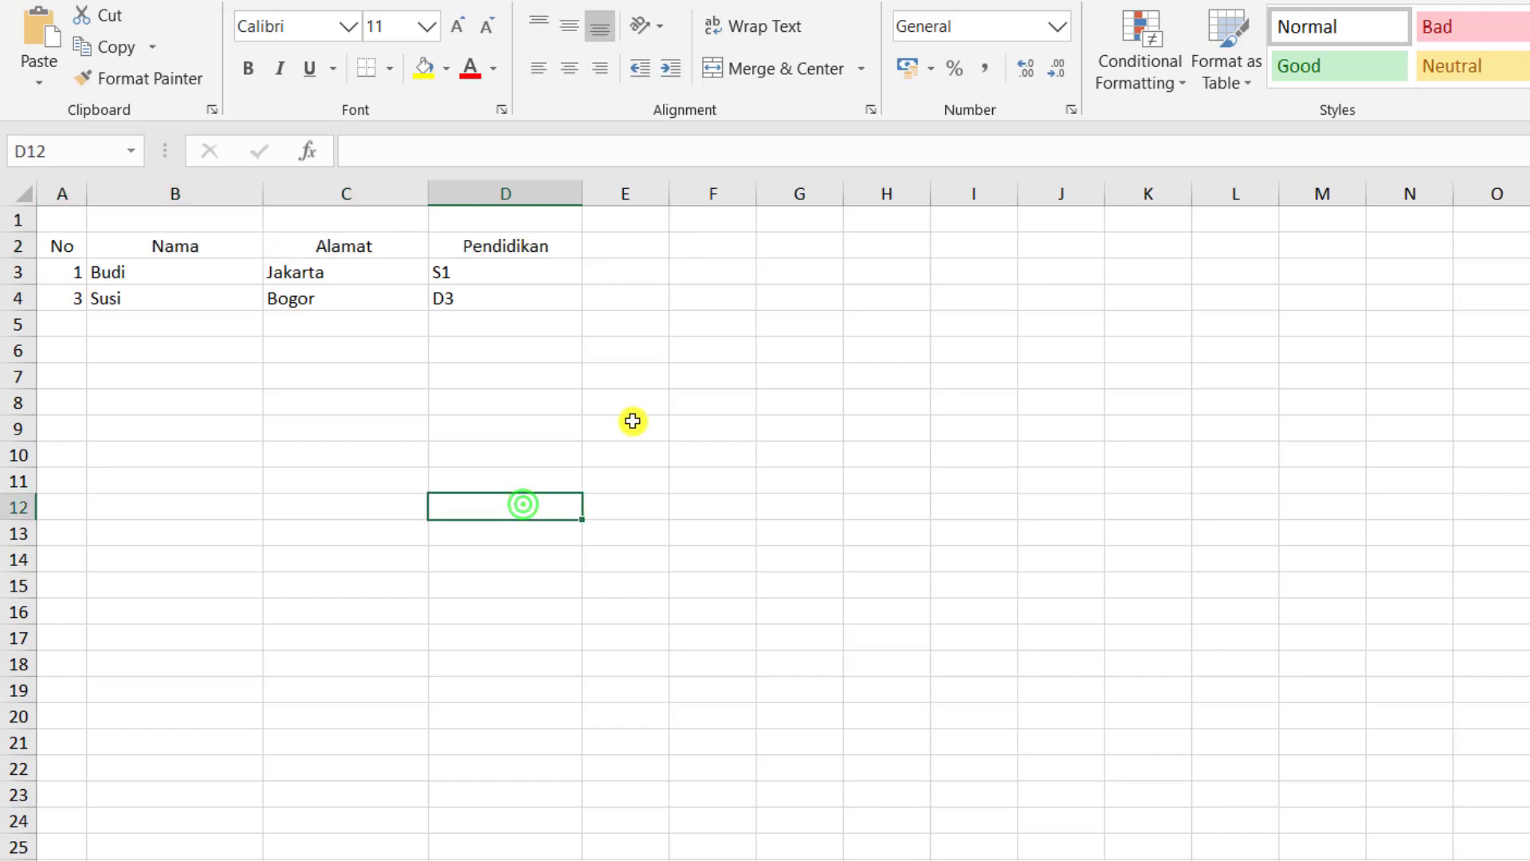
drag(58, 247, 505, 245)
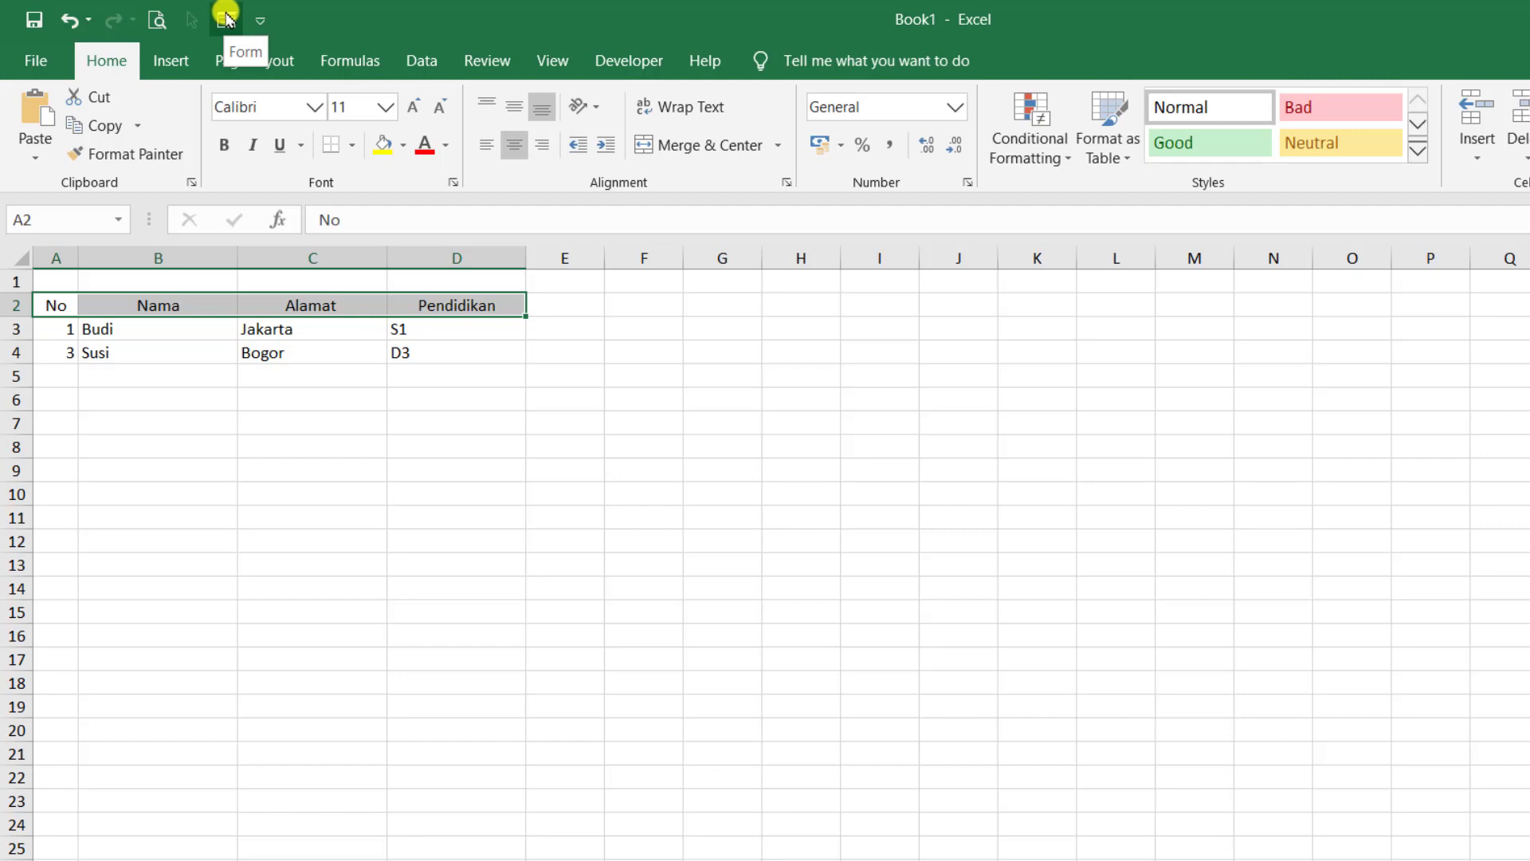
click(225, 19)
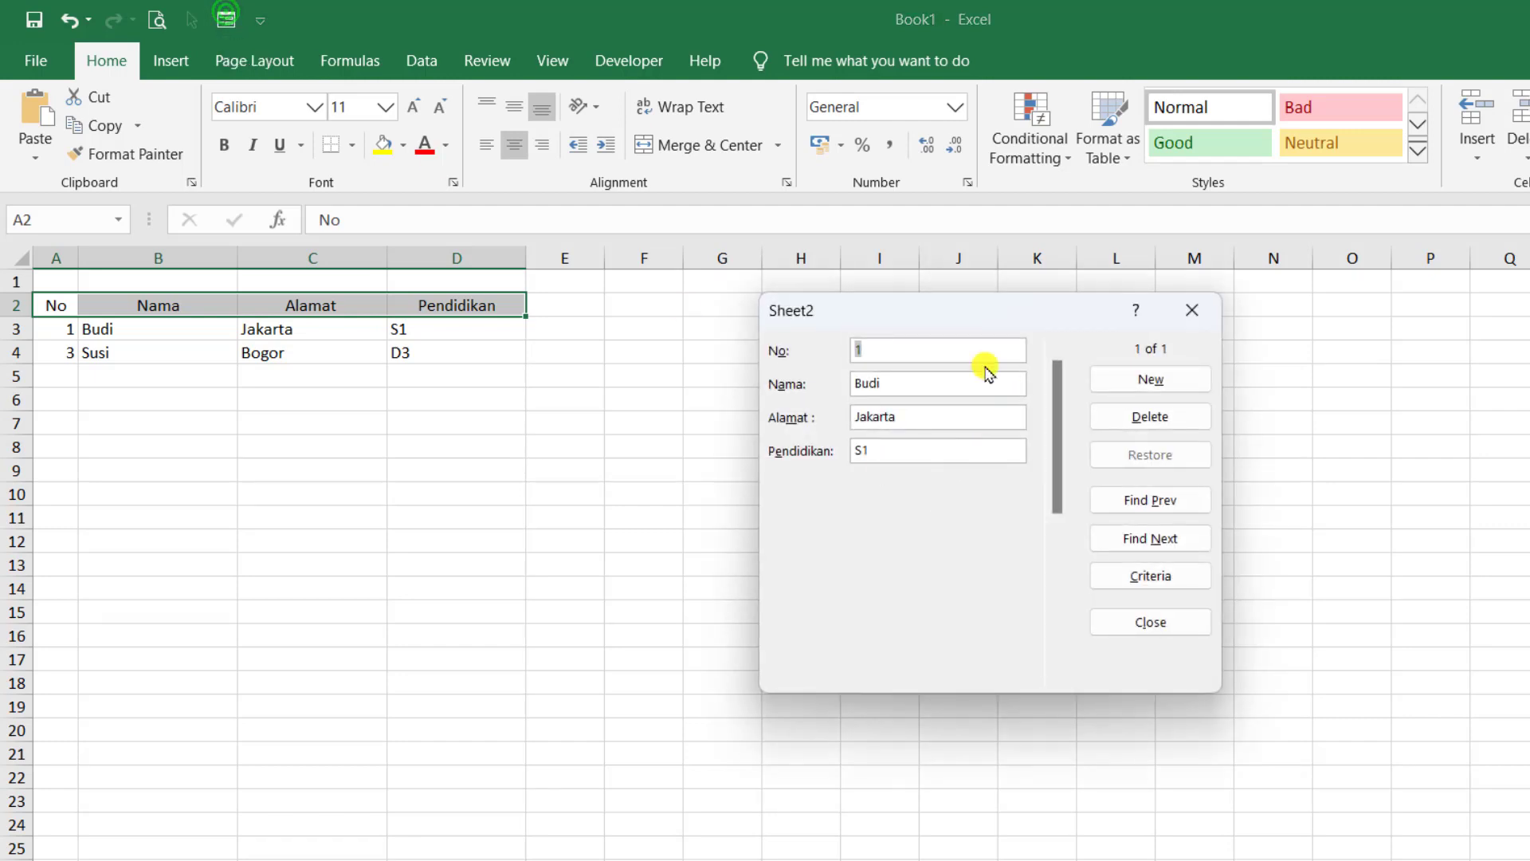